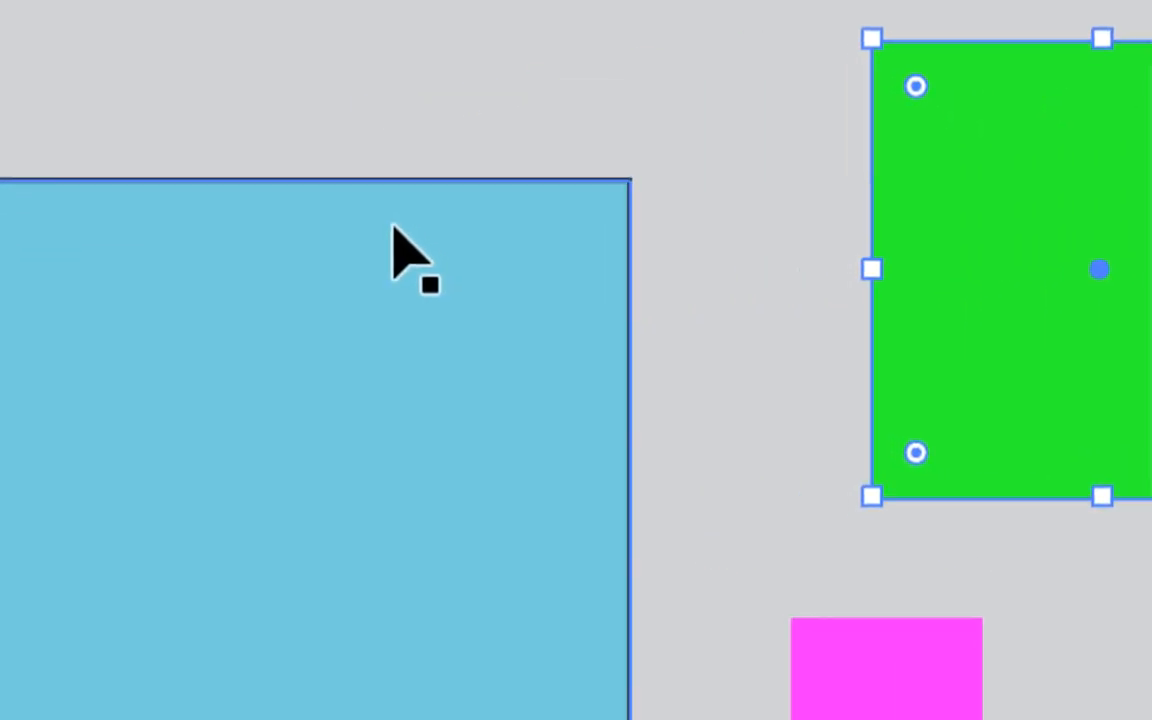
- Select the blue rectangle, the green square and the magenta rectangle in turn, finishing on the green square
{"action": "left_click", "coordinate": [393, 228]}
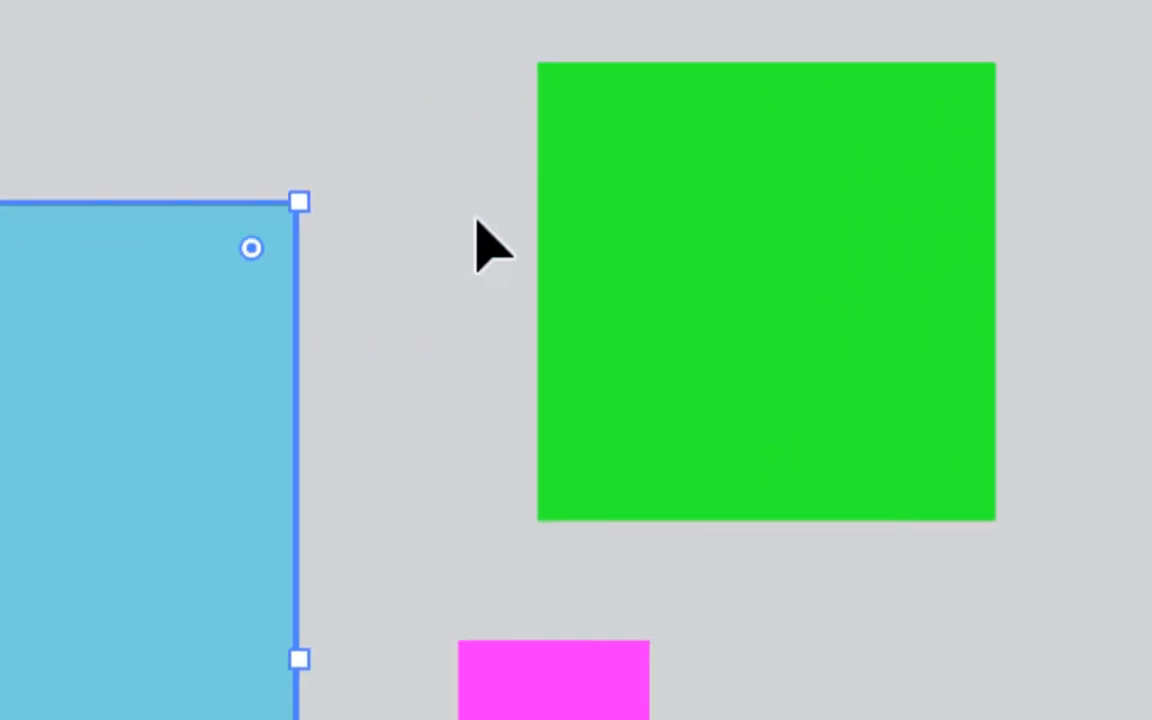
{"action": "left_click", "coordinate": [941, 212]}
{"action": "left_click", "coordinate": [907, 664]}
{"action": "left_click", "coordinate": [510, 262]}
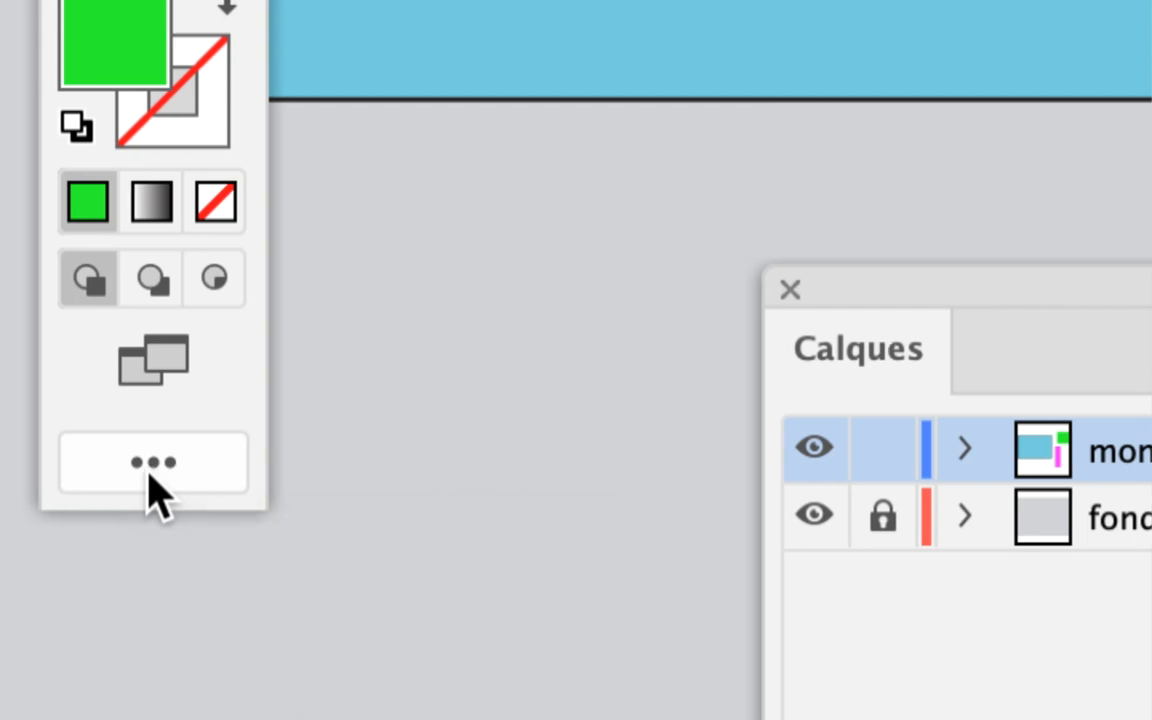
- Set the toolbar to the Advanced (Avancé) set and leave it in its two-column layout
{"action": "left_click", "coordinate": [150, 476]}
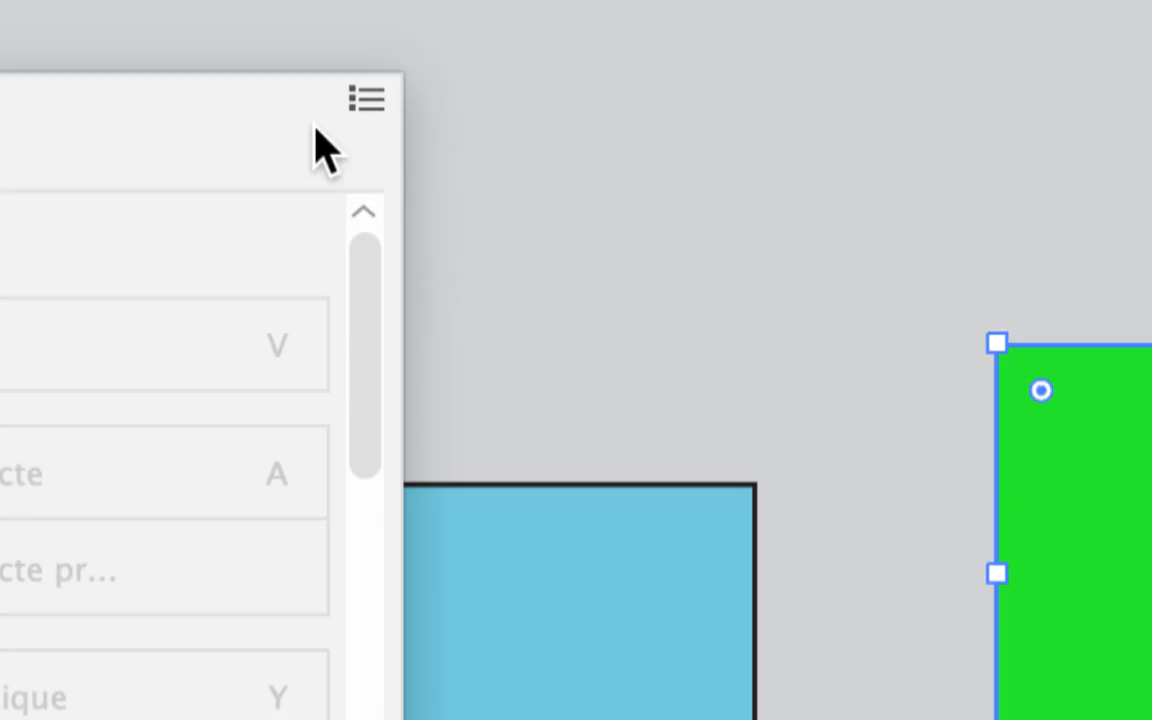
{"action": "left_click", "coordinate": [325, 122]}
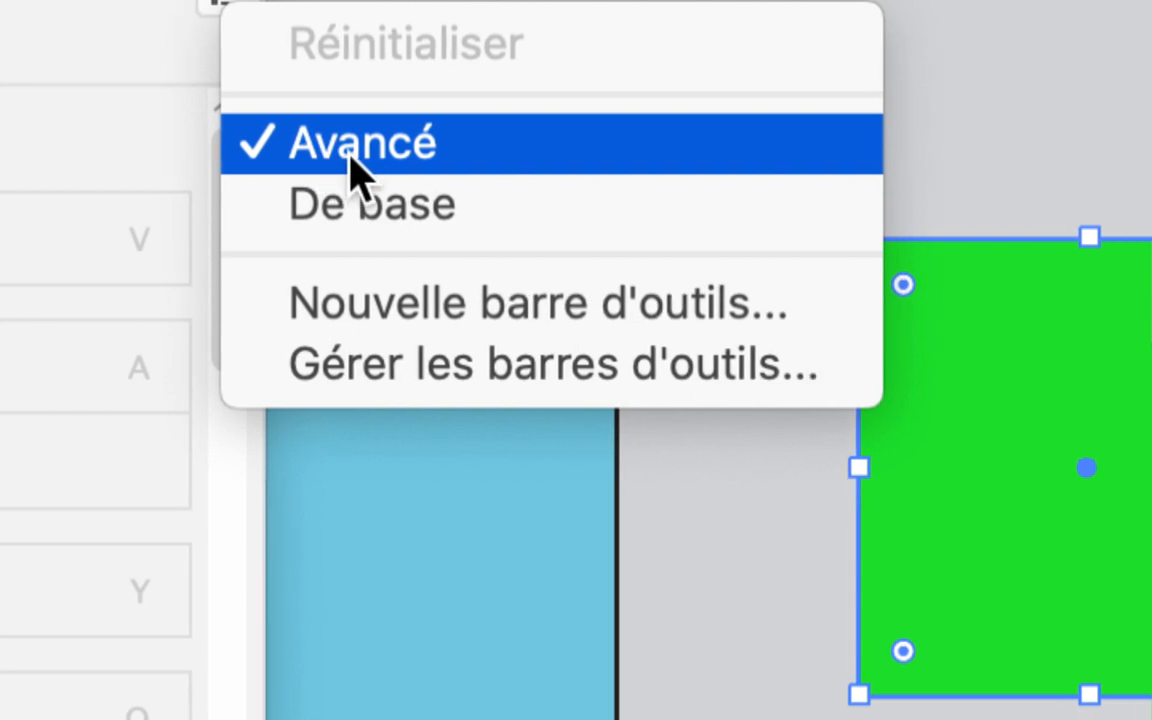
{"action": "left_click", "coordinate": [350, 153]}
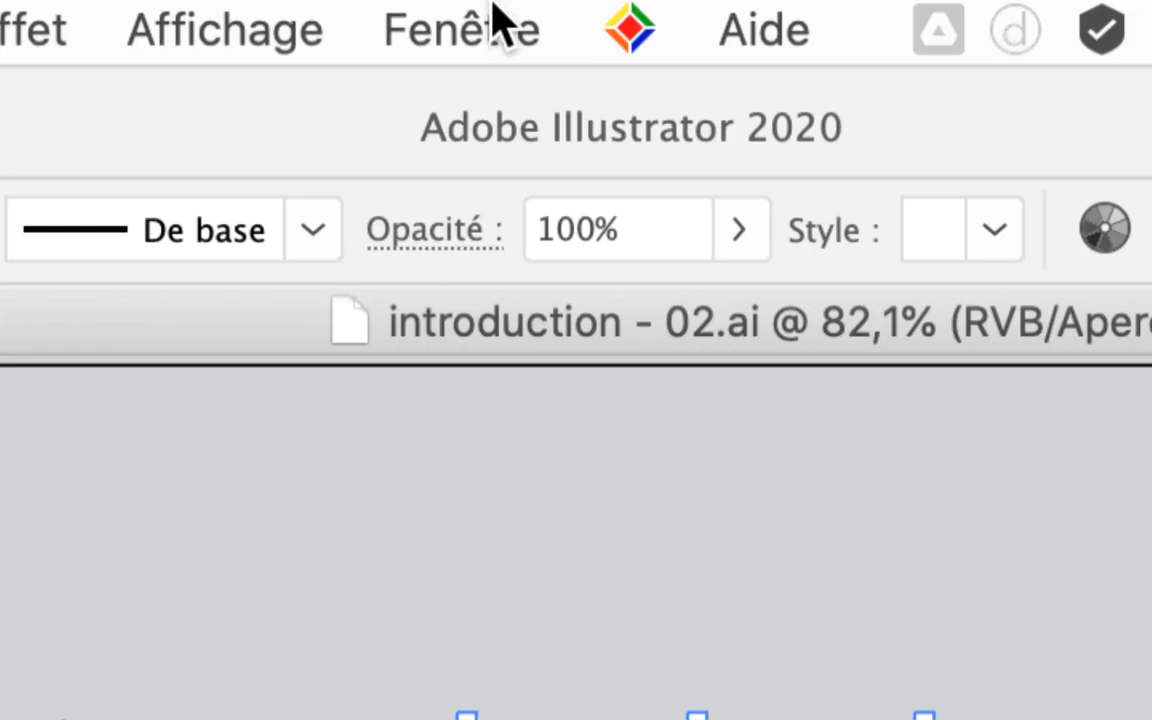
{"action": "left_click", "coordinate": [492, 8]}
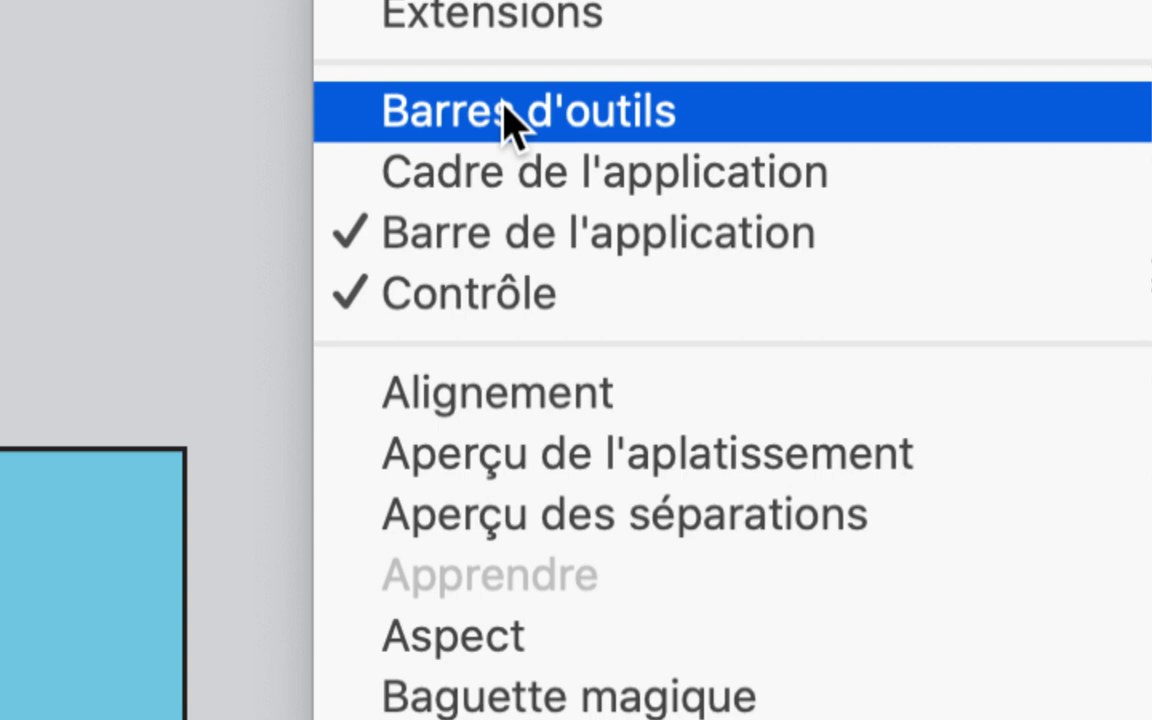
{"action": "mouse_move", "coordinate": [1139, 121]}
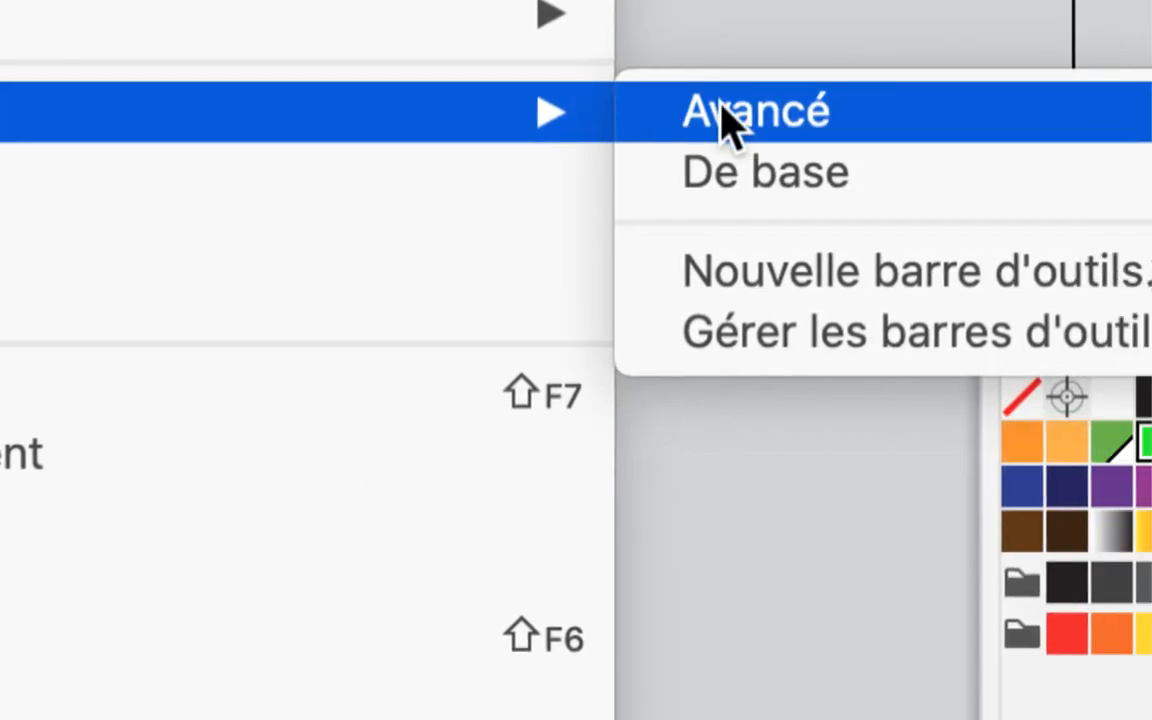
{"action": "left_click", "coordinate": [722, 118]}
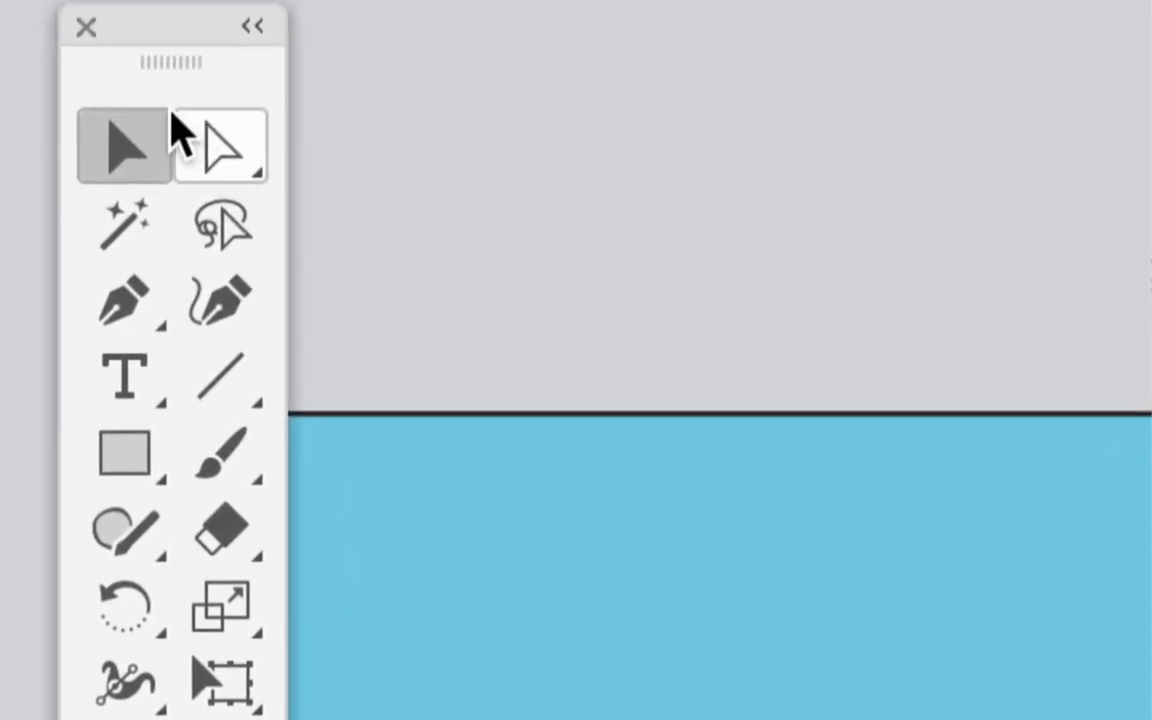
{"action": "left_click", "coordinate": [252, 26]}
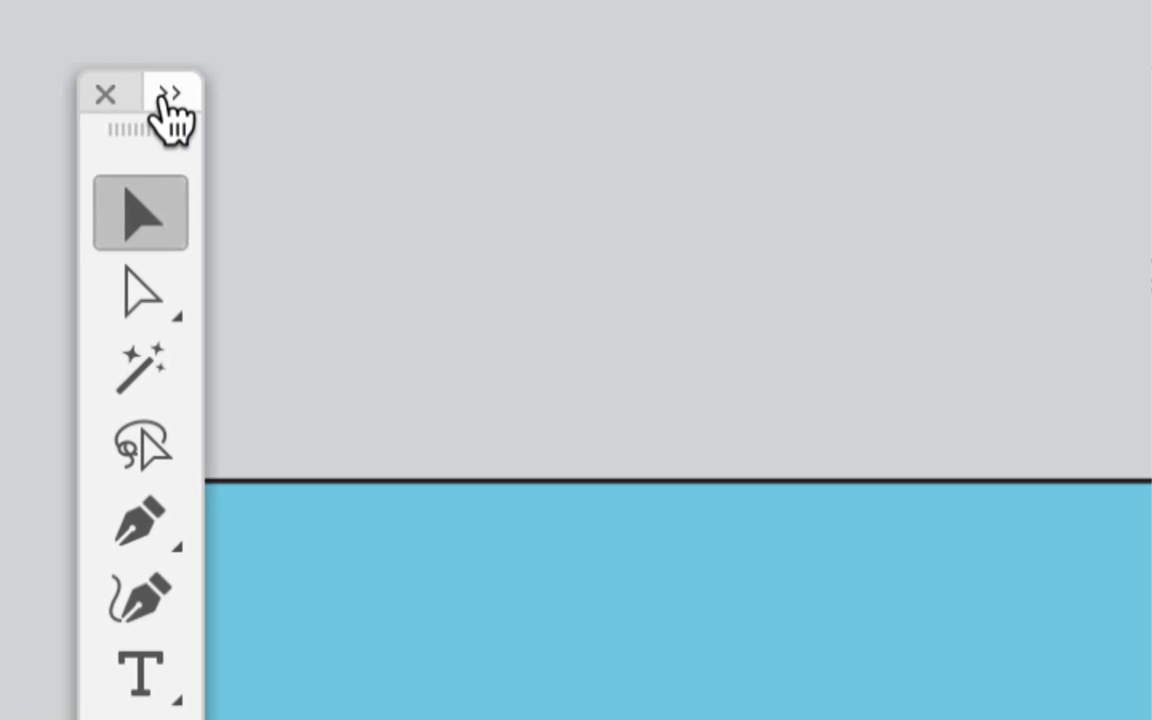
{"action": "left_click", "coordinate": [134, 93]}
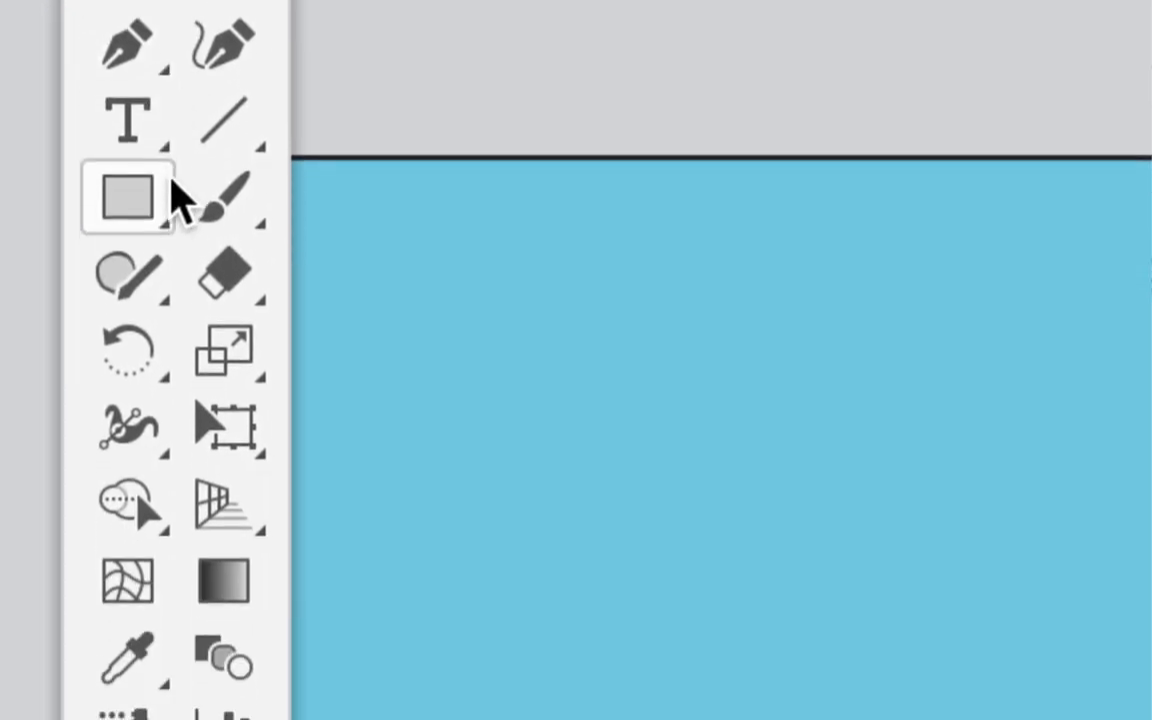
- Choose the Pencil tool (Outil Crayon) from the Shaper tool group
{"action": "left_click", "coordinate": [160, 200]}
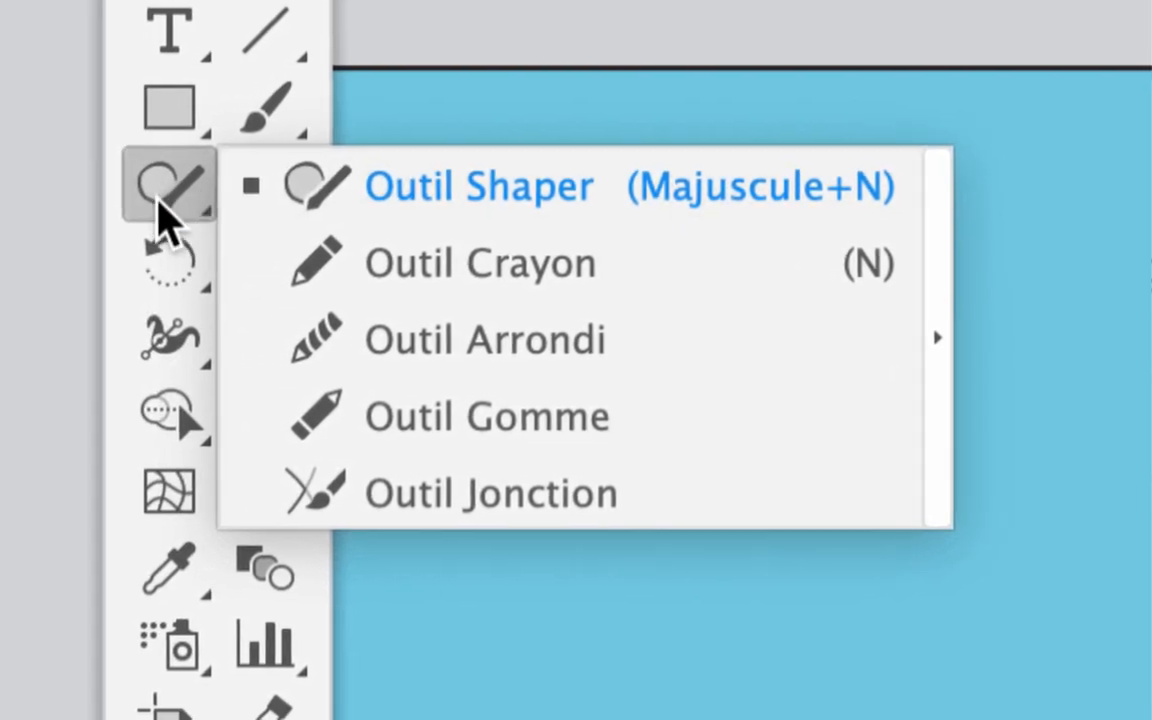
{"action": "left_click", "coordinate": [158, 200]}
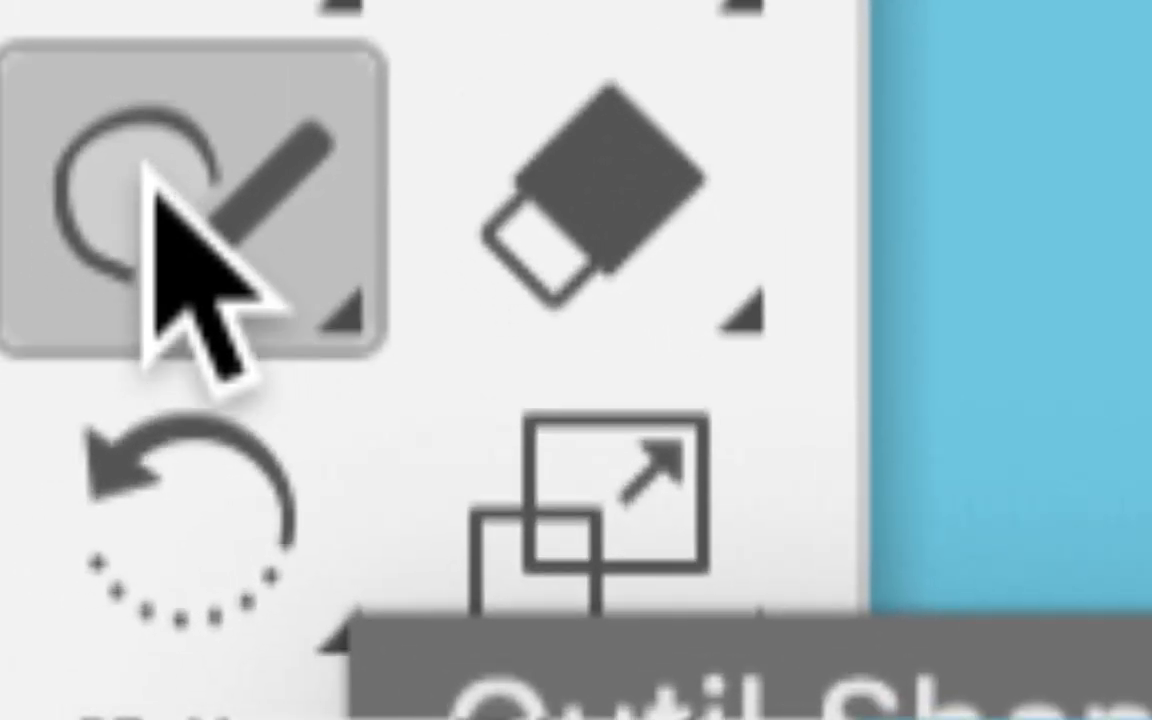
{"action": "left_click", "coordinate": [150, 172]}
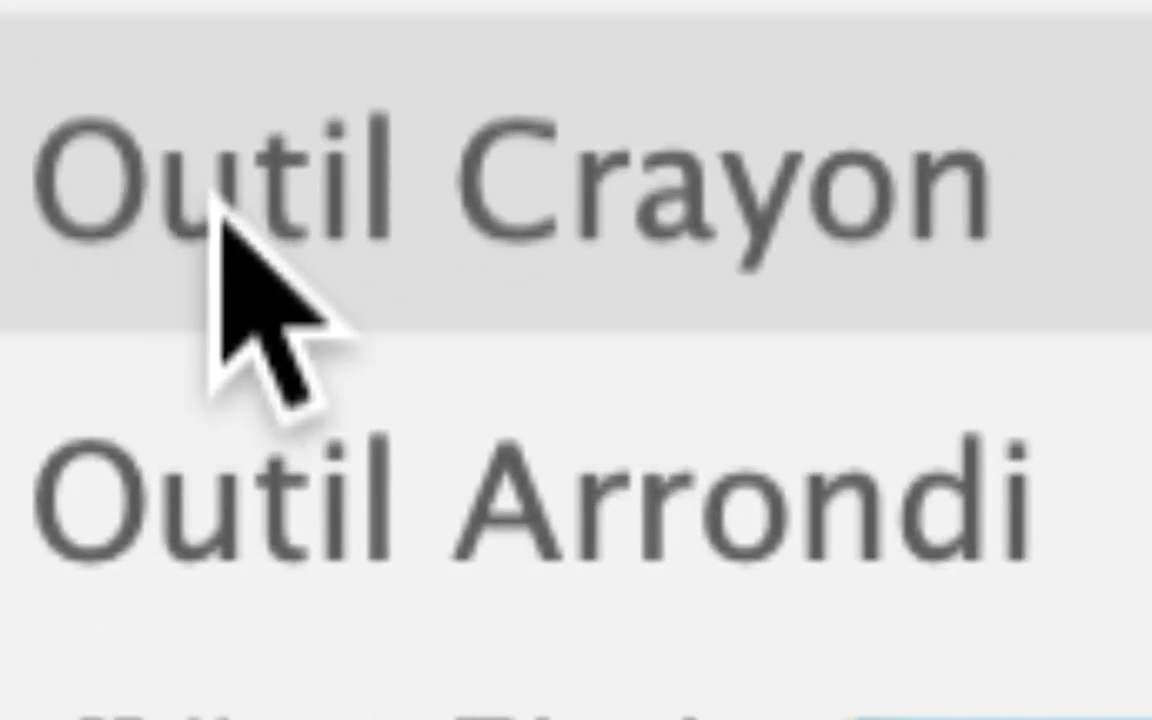
{"action": "left_click", "coordinate": [212, 212]}
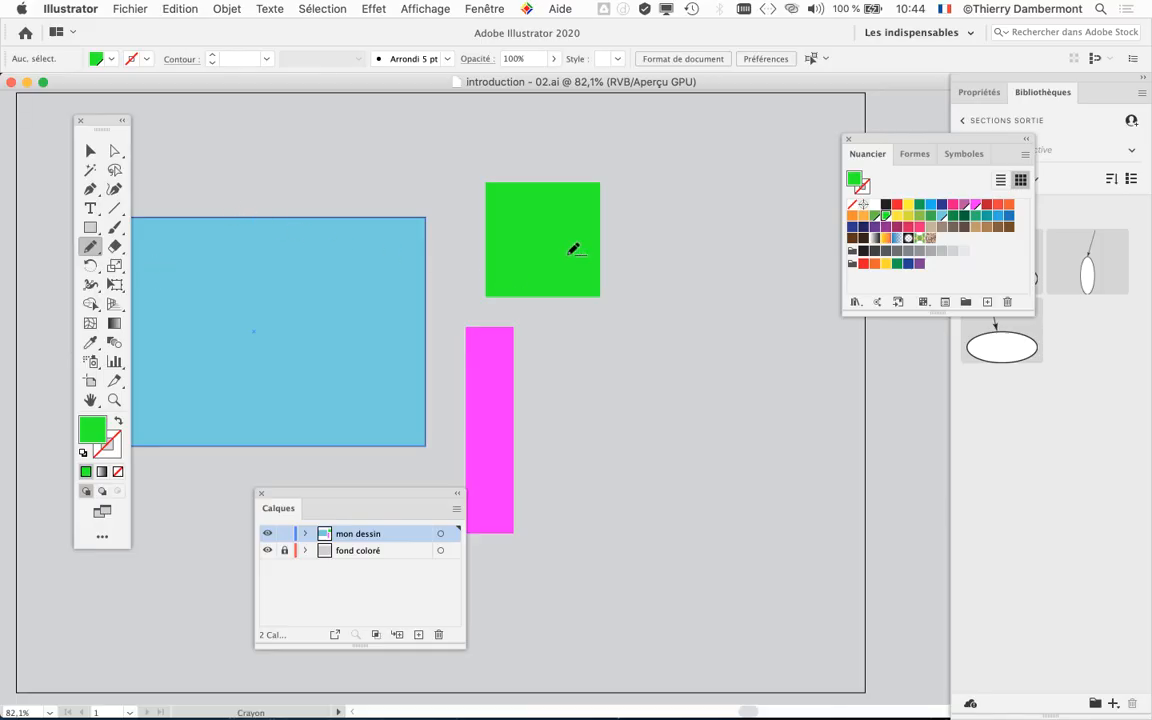
- Move the toolbar closer to the shapes and select the green square with the Selection tool
{"action": "key", "text": "v"}
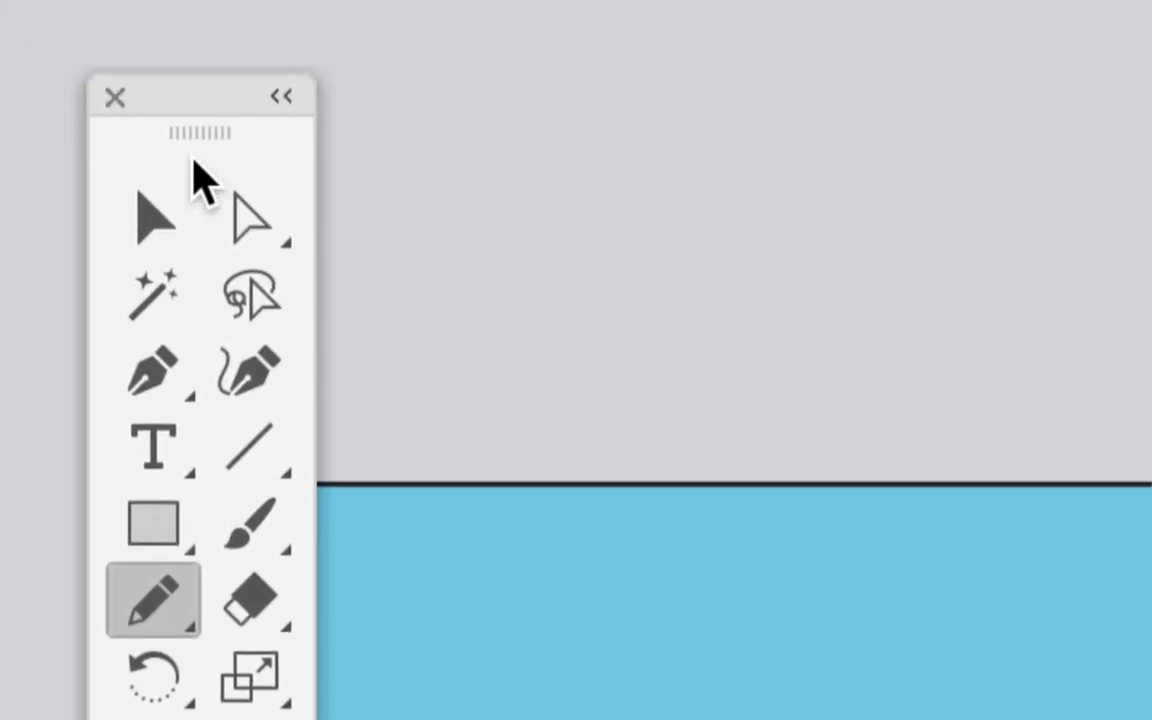
{"action": "left_click_drag", "start_coordinate": [181, 87], "coordinate": [401, 166]}
{"action": "left_click", "coordinate": [393, 195]}
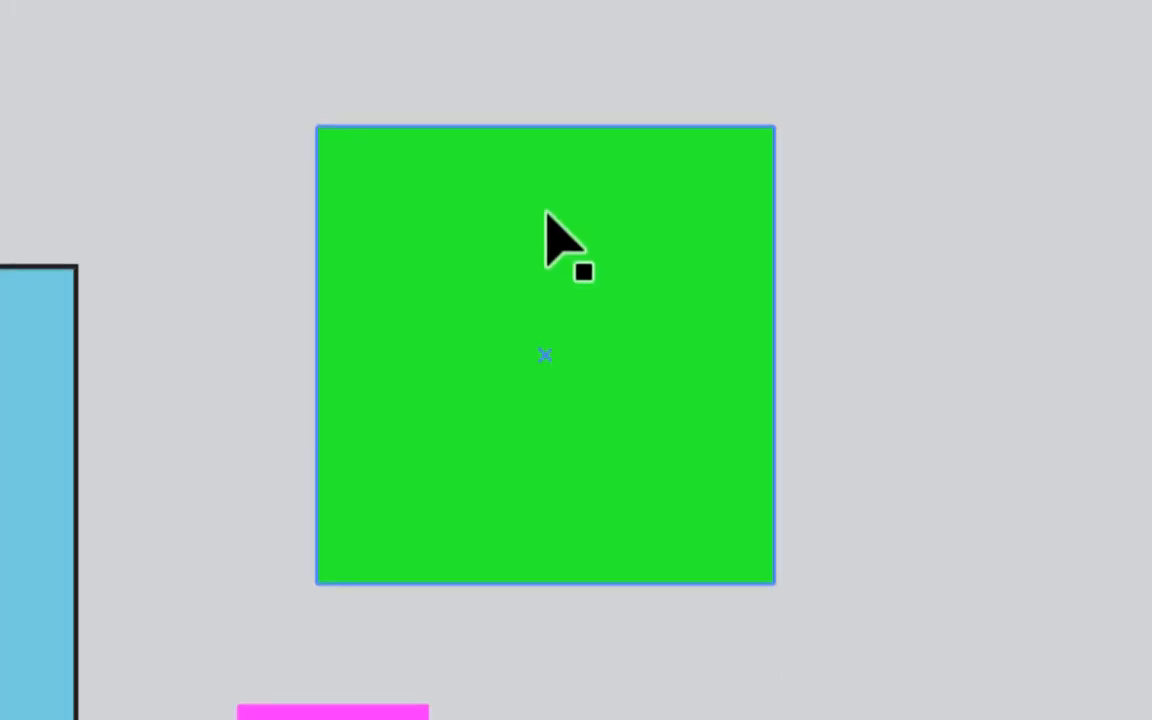
{"action": "left_click", "coordinate": [1095, 265]}
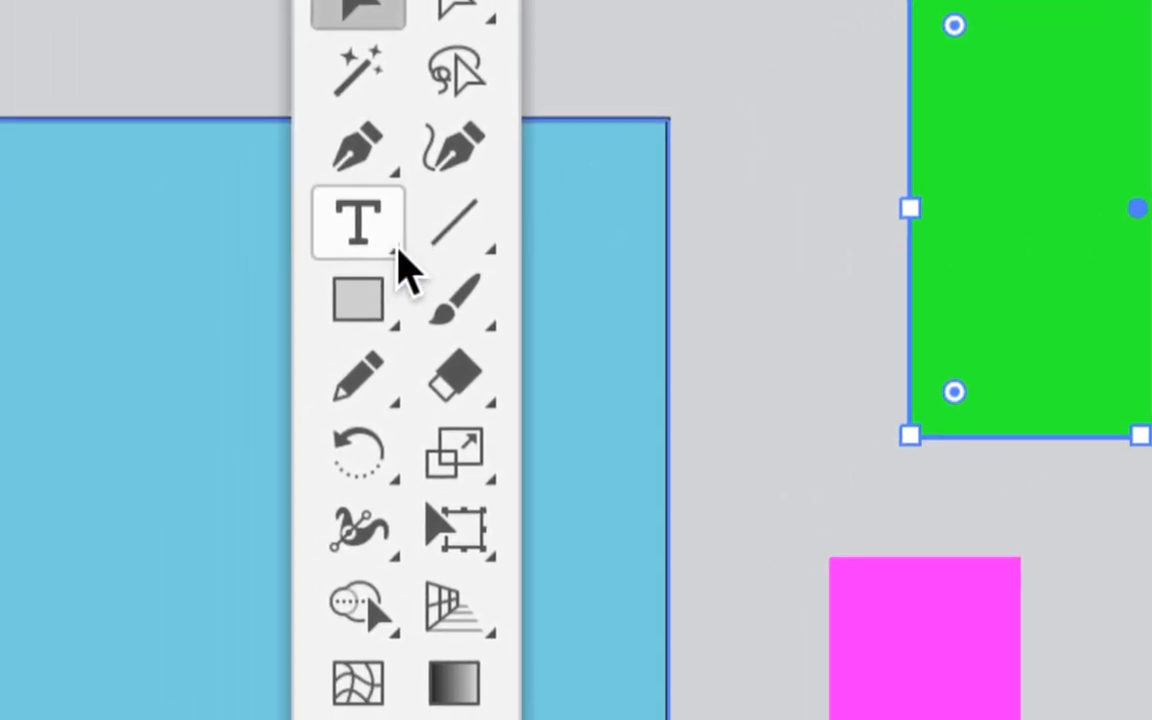
- Redraw the upper-right part of the selected green square as a wavy contour with the Pencil tool
{"action": "left_click", "coordinate": [393, 283]}
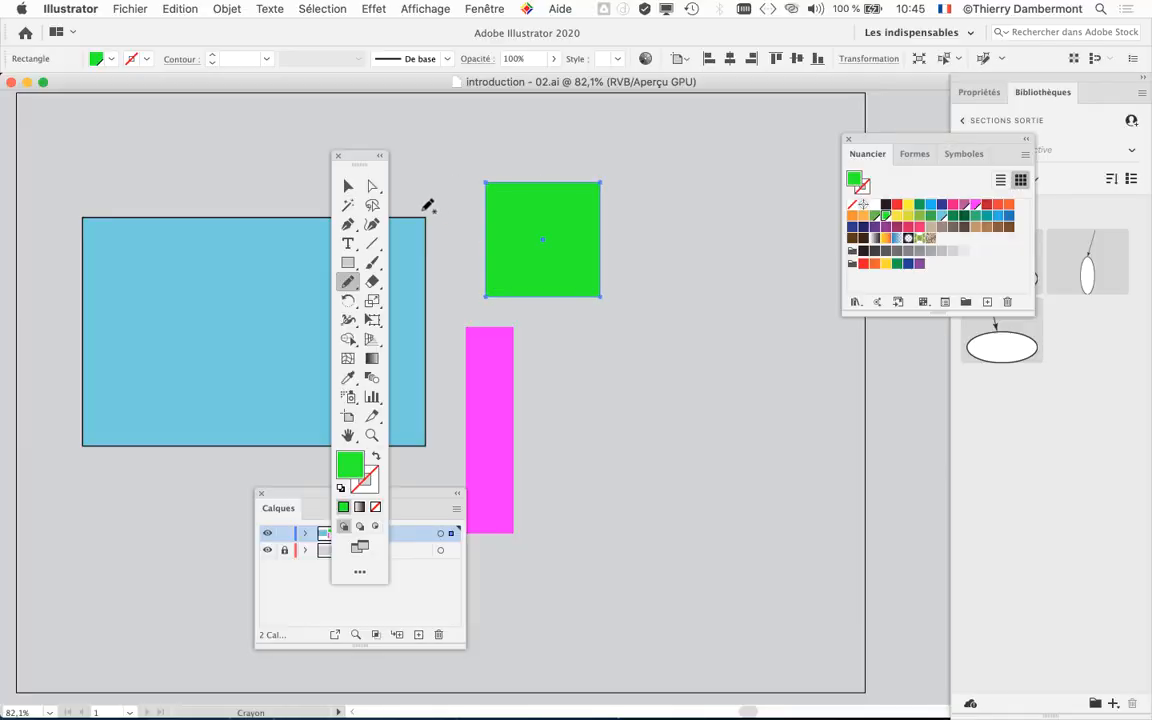
{"action": "left_click_drag", "start_coordinate": [357, 155], "coordinate": [350, 137]}
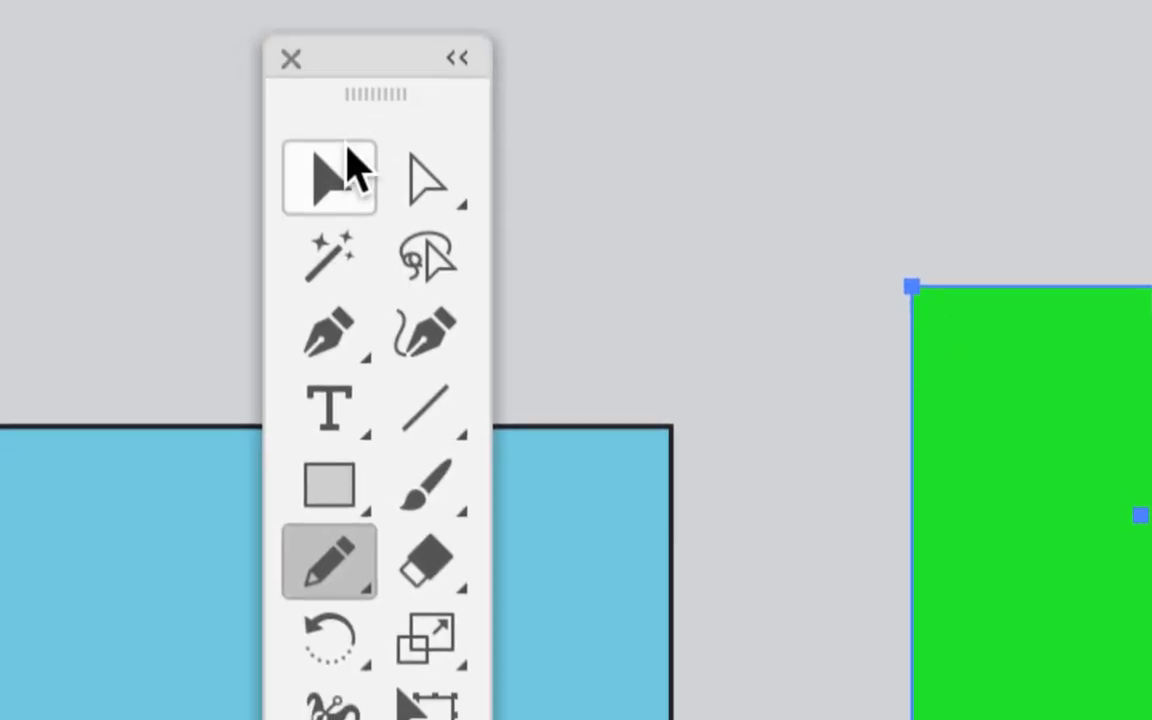
{"action": "left_click", "coordinate": [303, 205]}
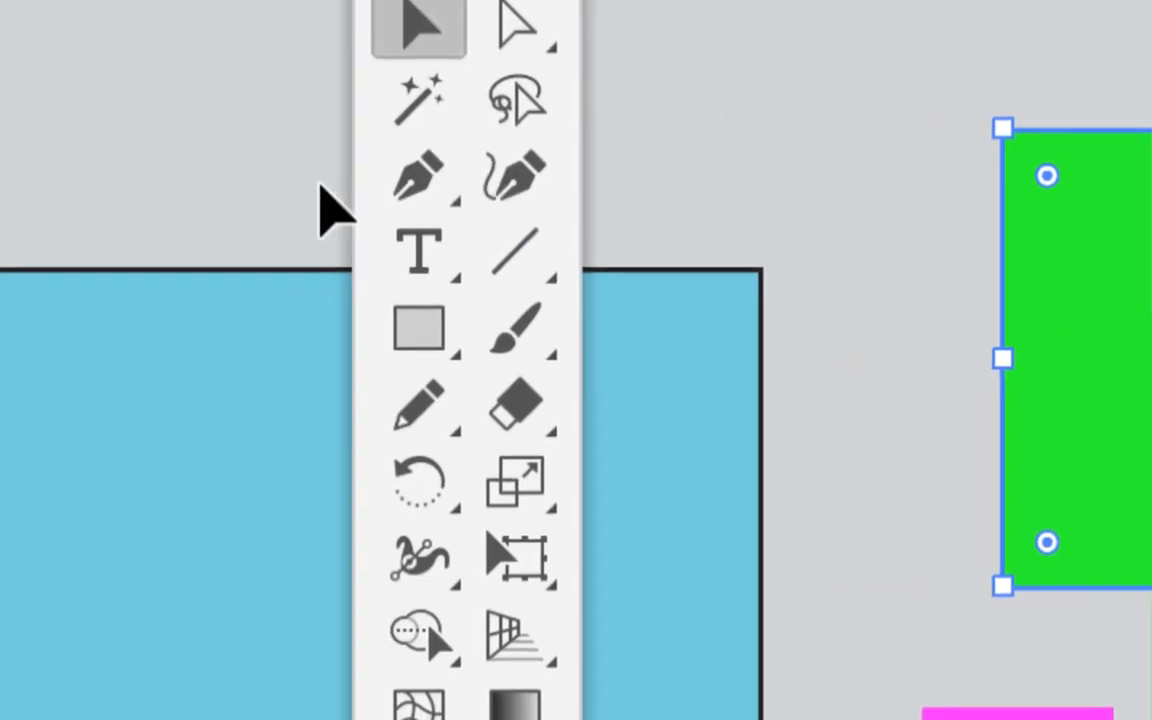
{"action": "left_click", "coordinate": [0, 398]}
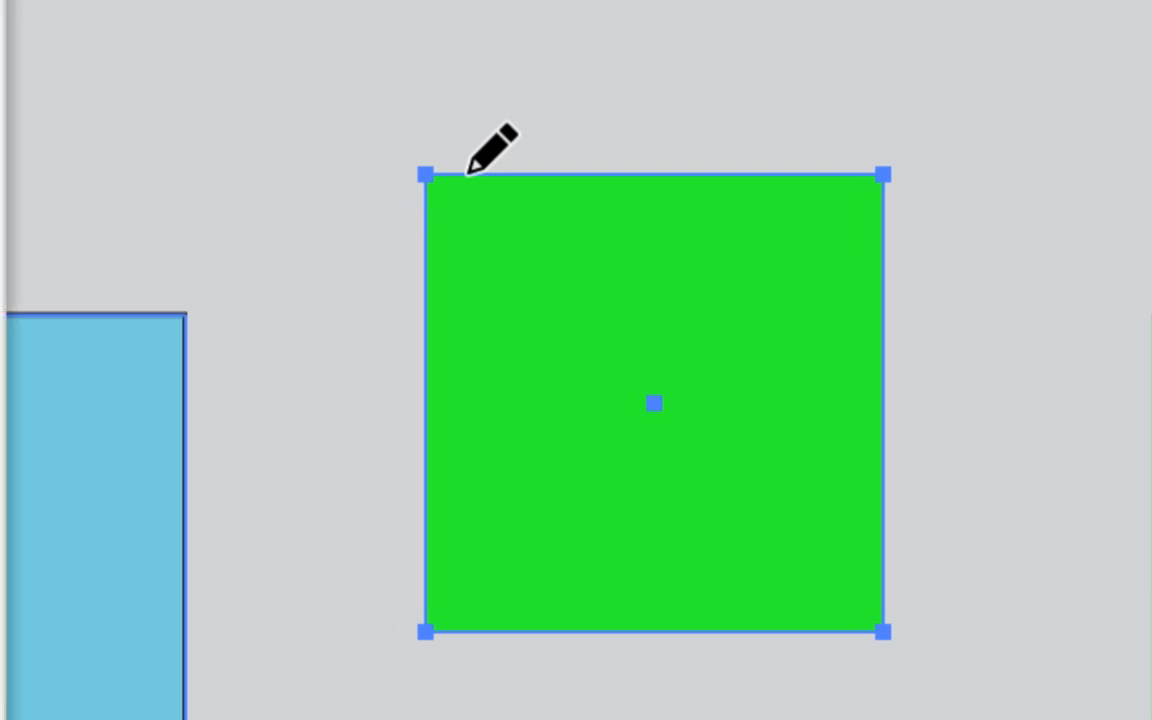
{"action": "mouse_move", "coordinate": [468, 172]}
{"action": "left_mouse_down"}
{"action": "mouse_move", "coordinate": [536, 191]}
{"action": "mouse_move", "coordinate": [600, 249]}
{"action": "mouse_move", "coordinate": [700, 301]}
{"action": "mouse_move", "coordinate": [752, 386]}
{"action": "left_mouse_up"}
{"action": "mouse_move", "coordinate": [521, 216]}
{"action": "left_mouse_down"}
{"action": "mouse_move", "coordinate": [557, 296]}
{"action": "mouse_move", "coordinate": [632, 338]}
{"action": "mouse_move", "coordinate": [653, 369]}
{"action": "left_mouse_up"}
{"action": "left_click_drag", "start_coordinate": [551, 252], "coordinate": [549, 250]}
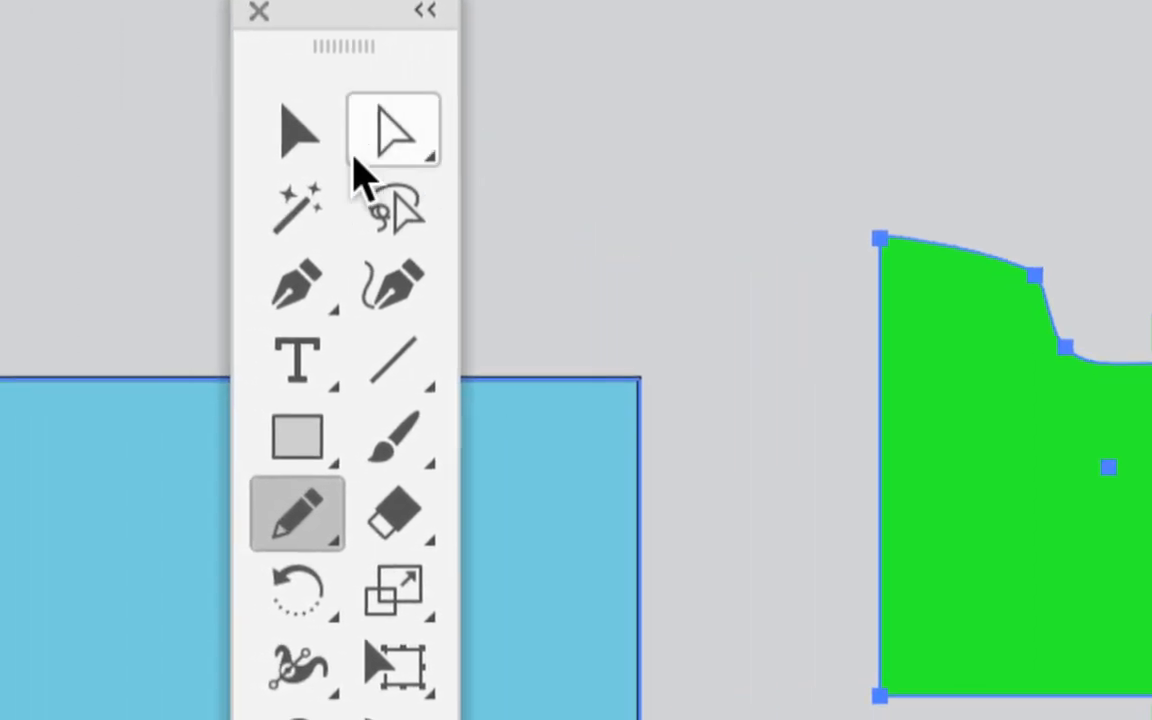
- Select the magenta rectangle and activate the Pencil tool for it
{"action": "left_click", "coordinate": [350, 160]}
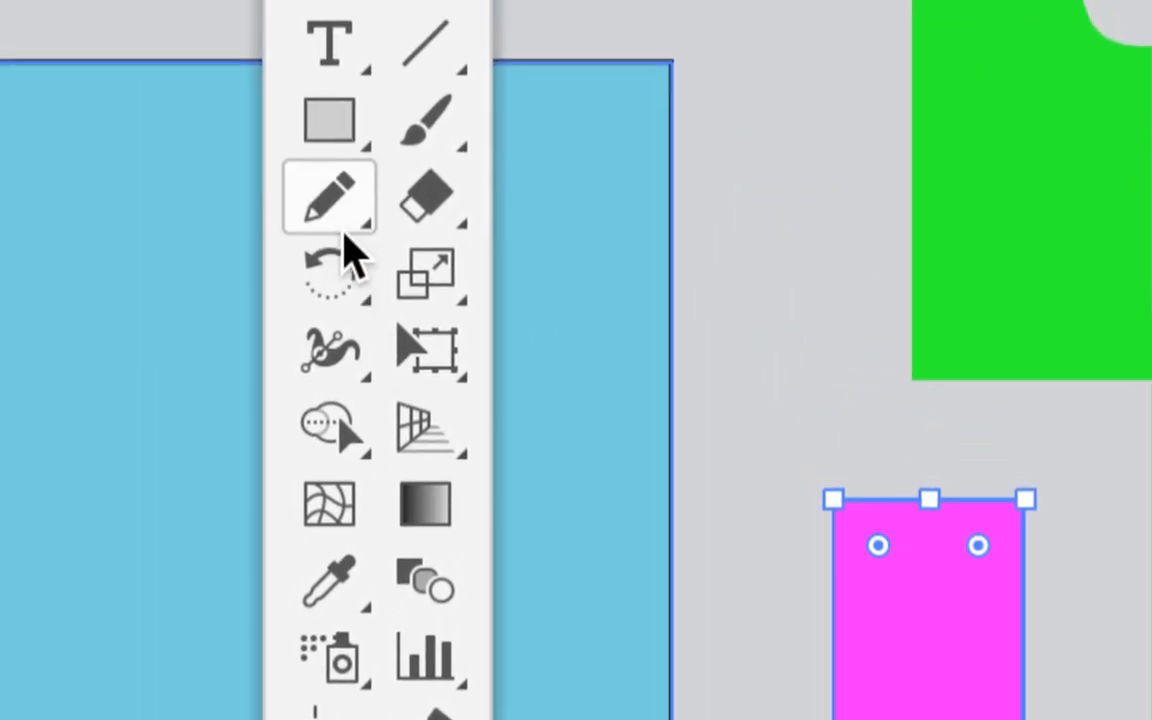
{"action": "left_click", "coordinate": [330, 195]}
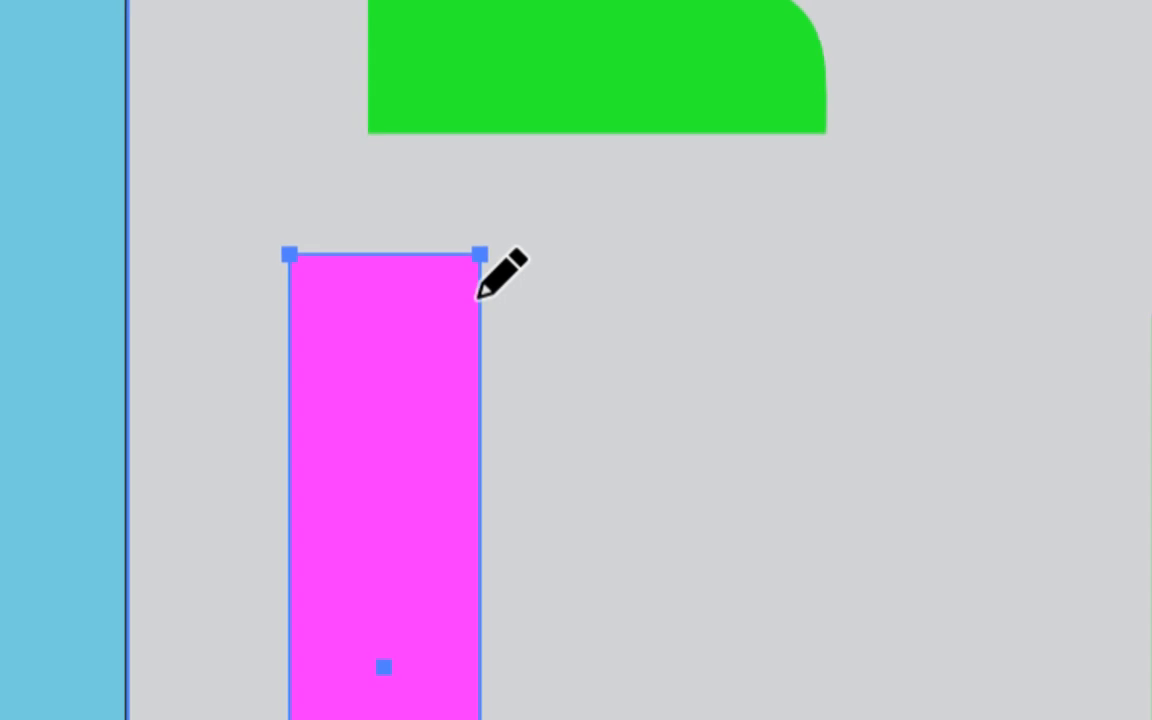
{"action": "mouse_move", "coordinate": [477, 316]}
{"action": "left_mouse_down"}
{"action": "mouse_move", "coordinate": [496, 337]}
{"action": "mouse_move", "coordinate": [512, 414]}
{"action": "mouse_move", "coordinate": [487, 424]}
{"action": "left_mouse_up"}
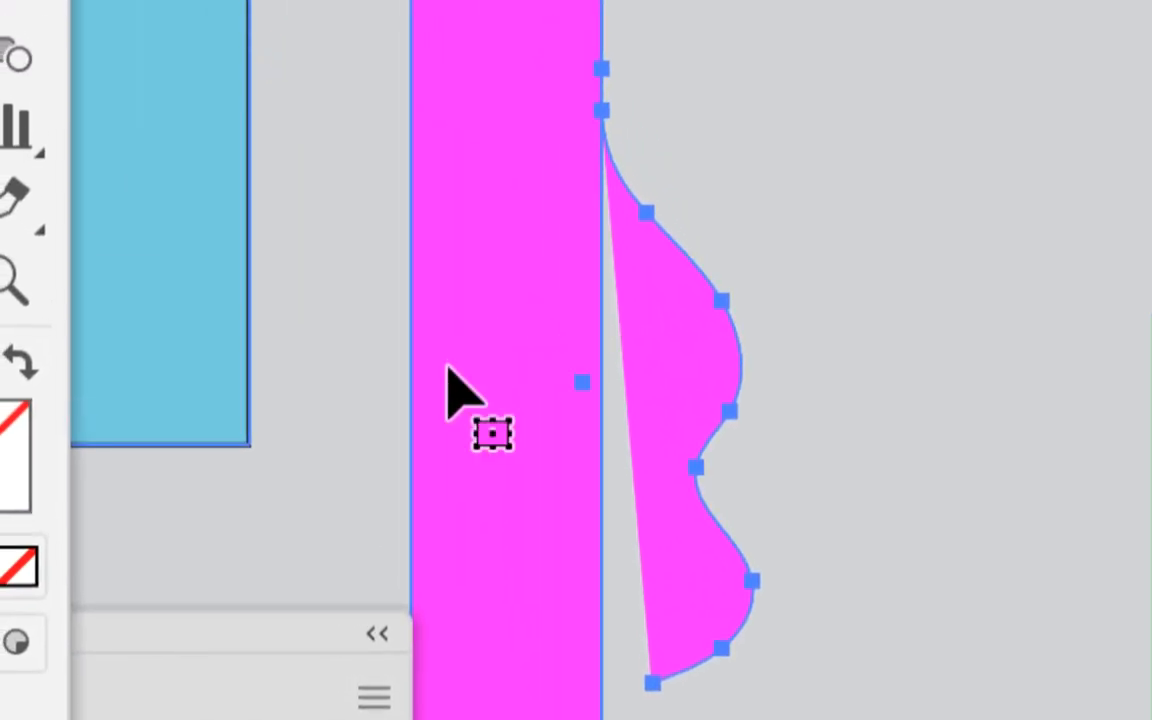
{"action": "key", "text": "ctrl+z"}
{"action": "key", "text": "n"}
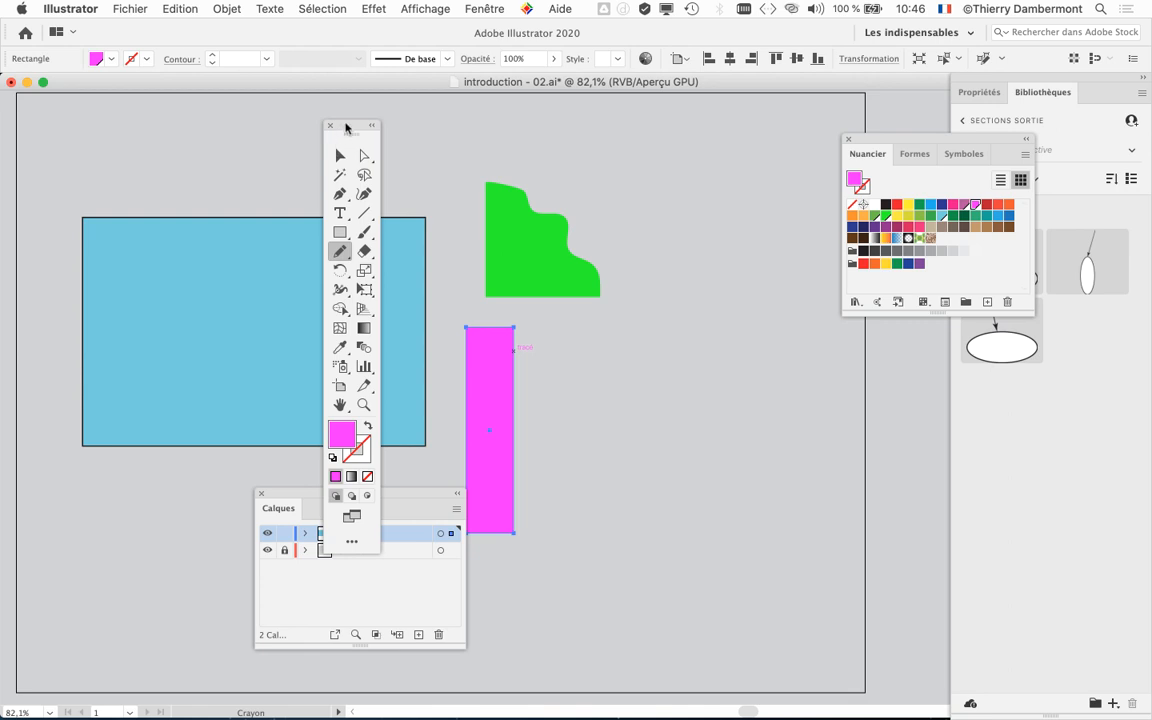
- Move the toolbar and Layers panel off the artwork and redraw the magenta rectangle's right edge as a wavy Pencil contour
{"action": "left_click_drag", "start_coordinate": [348, 126], "coordinate": [114, 147]}
{"action": "scroll", "coordinate": [504, 396], "scroll_direction": "up", "scroll_amount": 3}
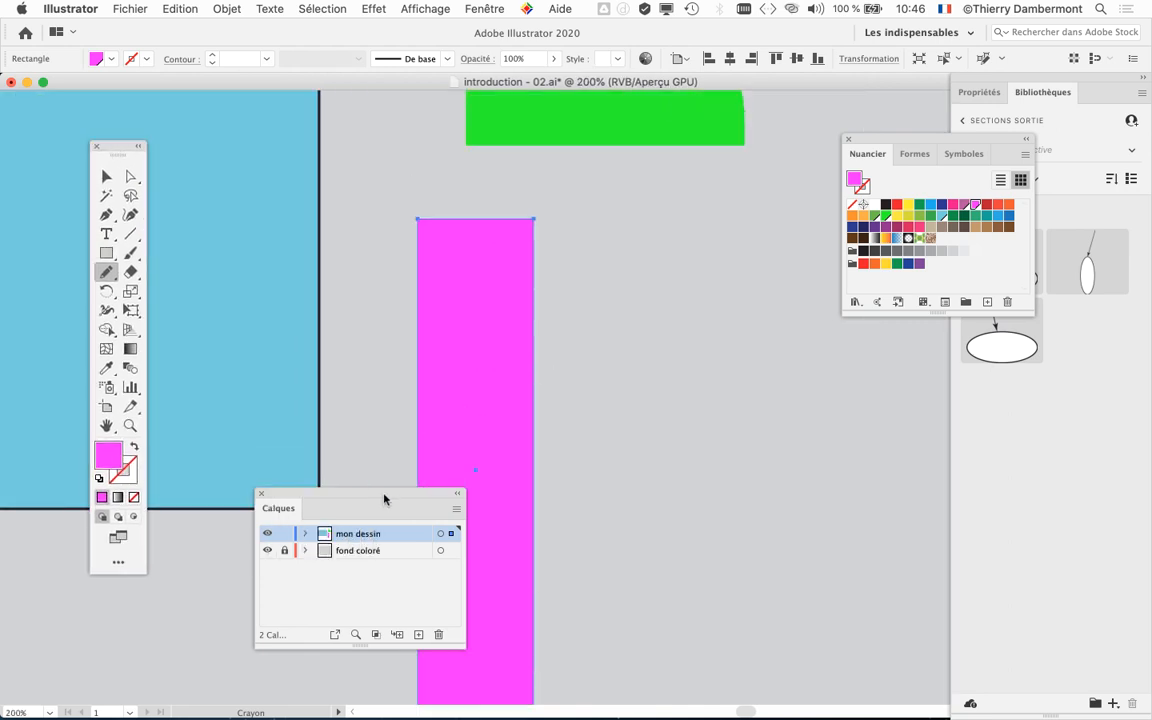
{"action": "left_click_drag", "start_coordinate": [396, 495], "coordinate": [240, 612]}
{"action": "left_click_drag", "start_coordinate": [512, 416], "coordinate": [524, 323]}
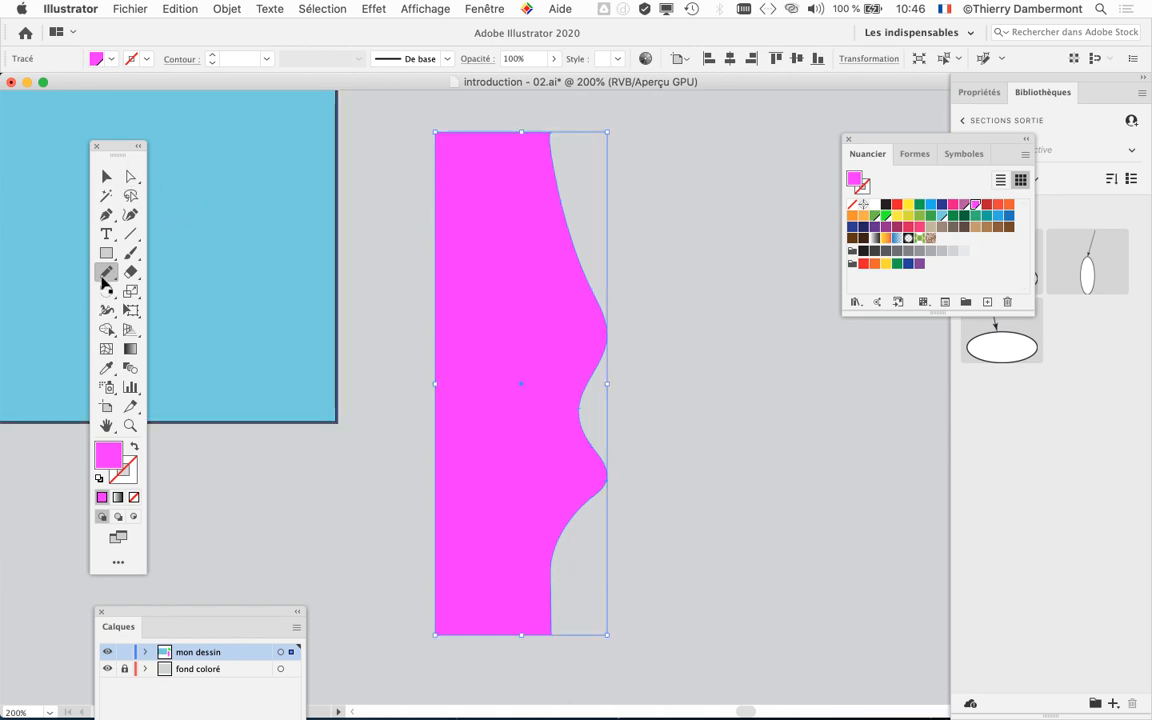
- Set the Pencil tool's distance limit for editing selected paths to 20 pixels
{"action": "left_click", "coordinate": [106, 272]}
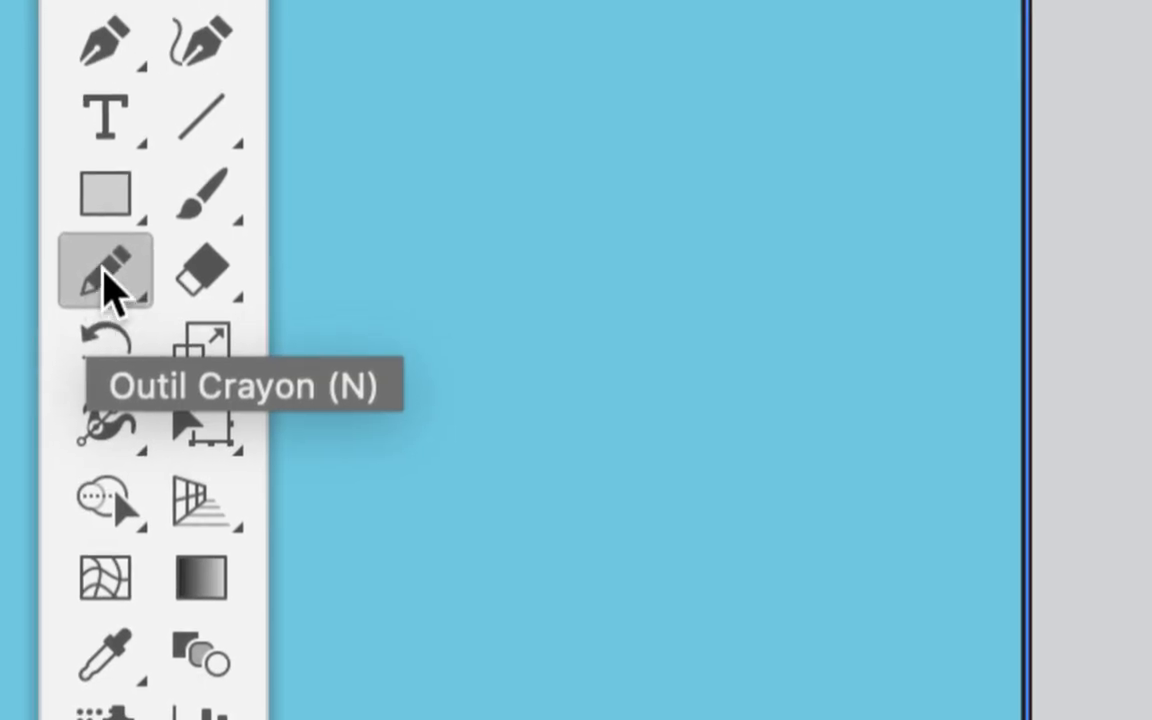
{"action": "double_click", "coordinate": [122, 268]}
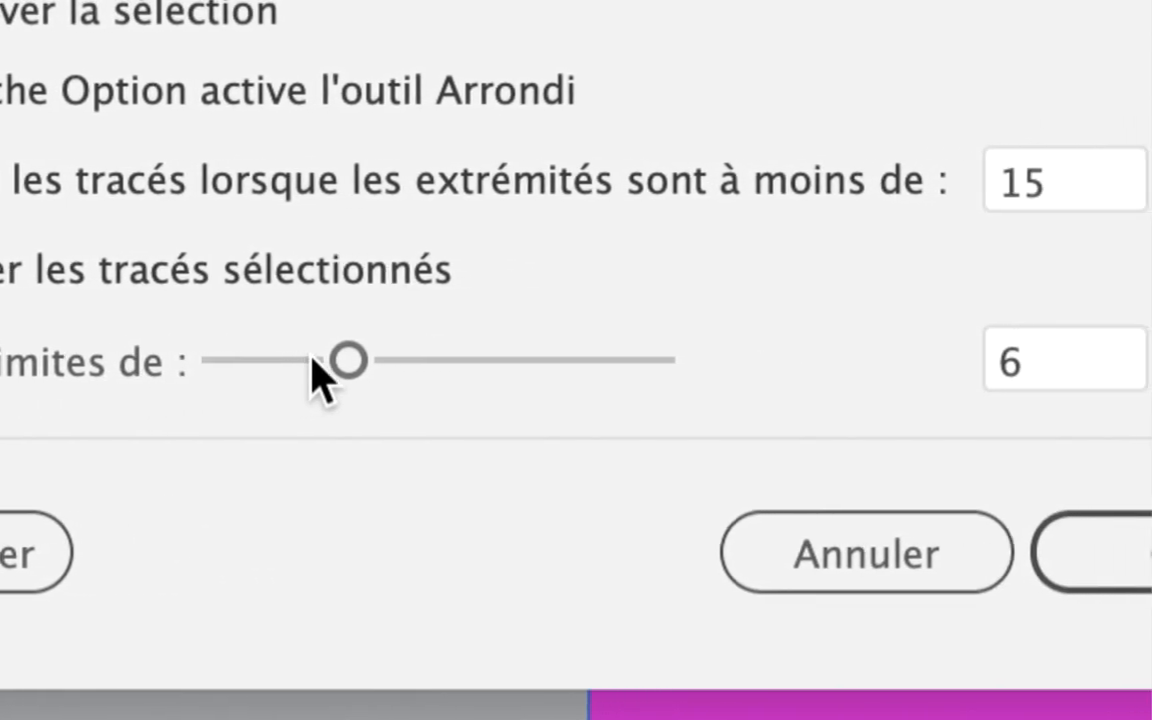
{"action": "left_click_drag", "start_coordinate": [627, 354], "coordinate": [915, 356]}
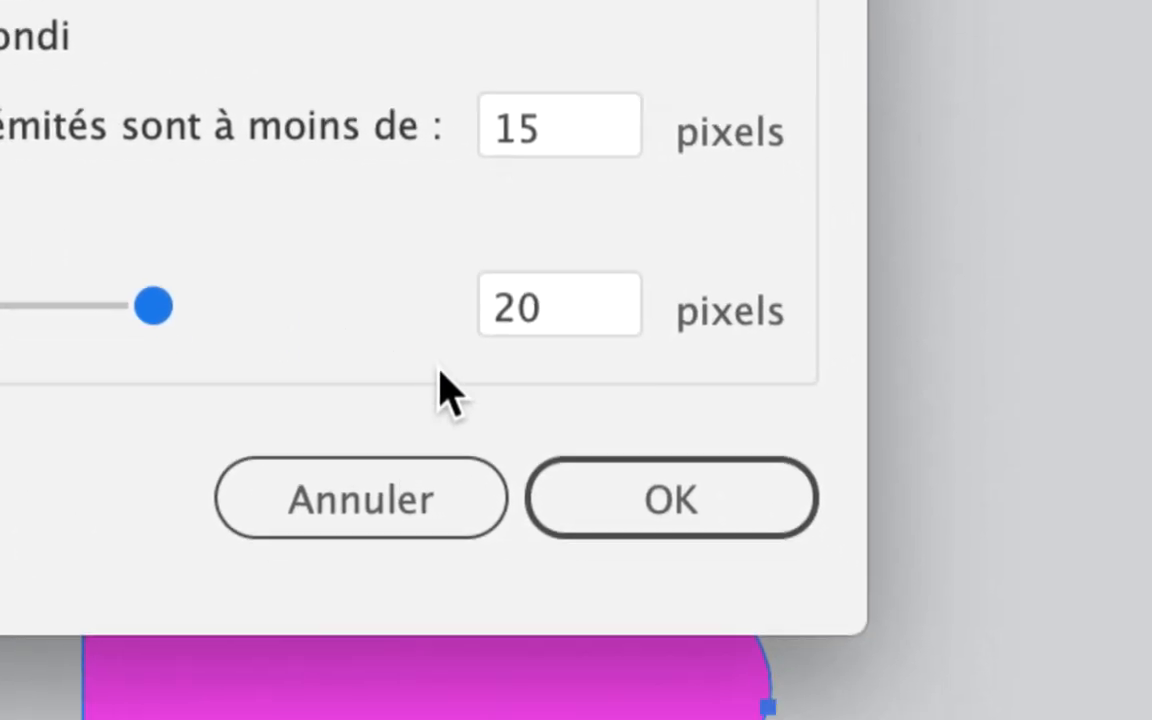
{"action": "left_click", "coordinate": [810, 528]}
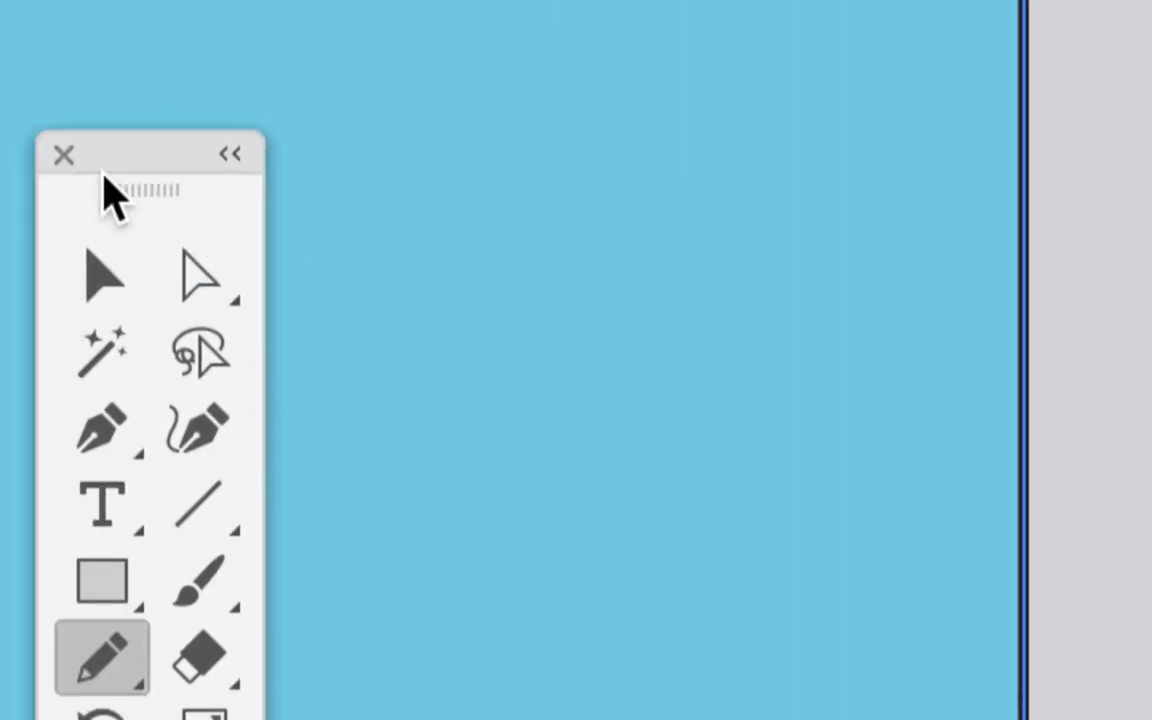
- Select the blue rectangle with the Selection tool and bring all three shapes into view
{"action": "left_click", "coordinate": [166, 310]}
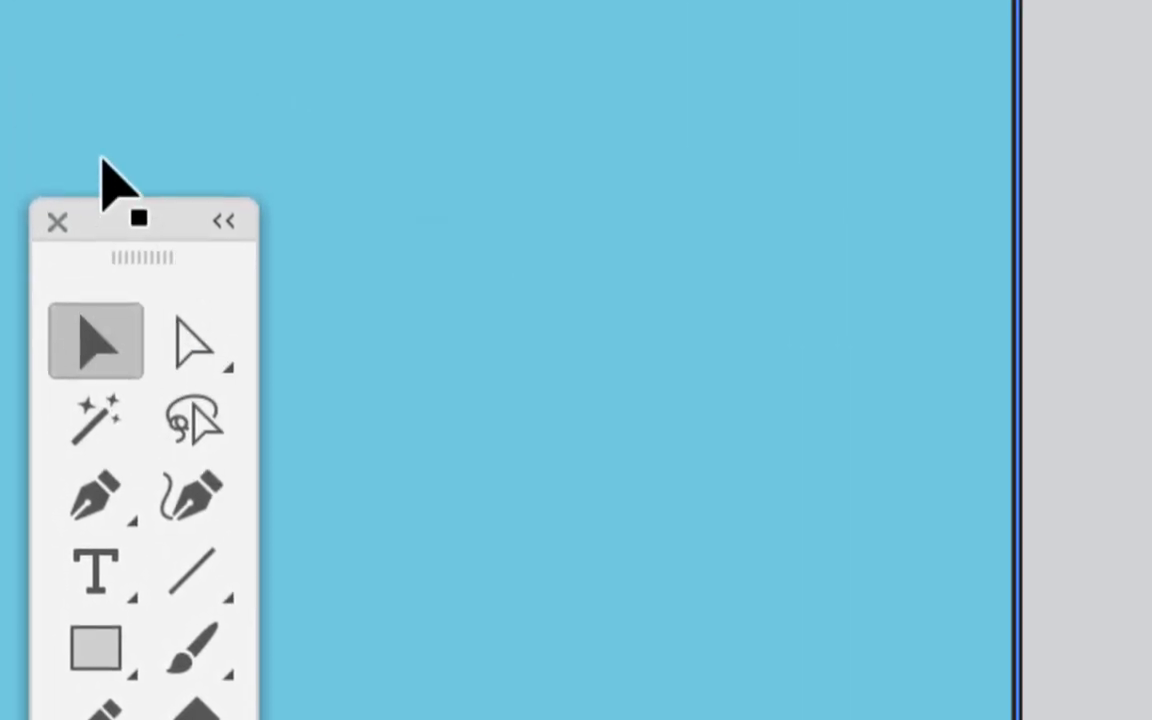
{"action": "scroll", "coordinate": [103, 164], "scroll_direction": "right", "scroll_amount": 10}
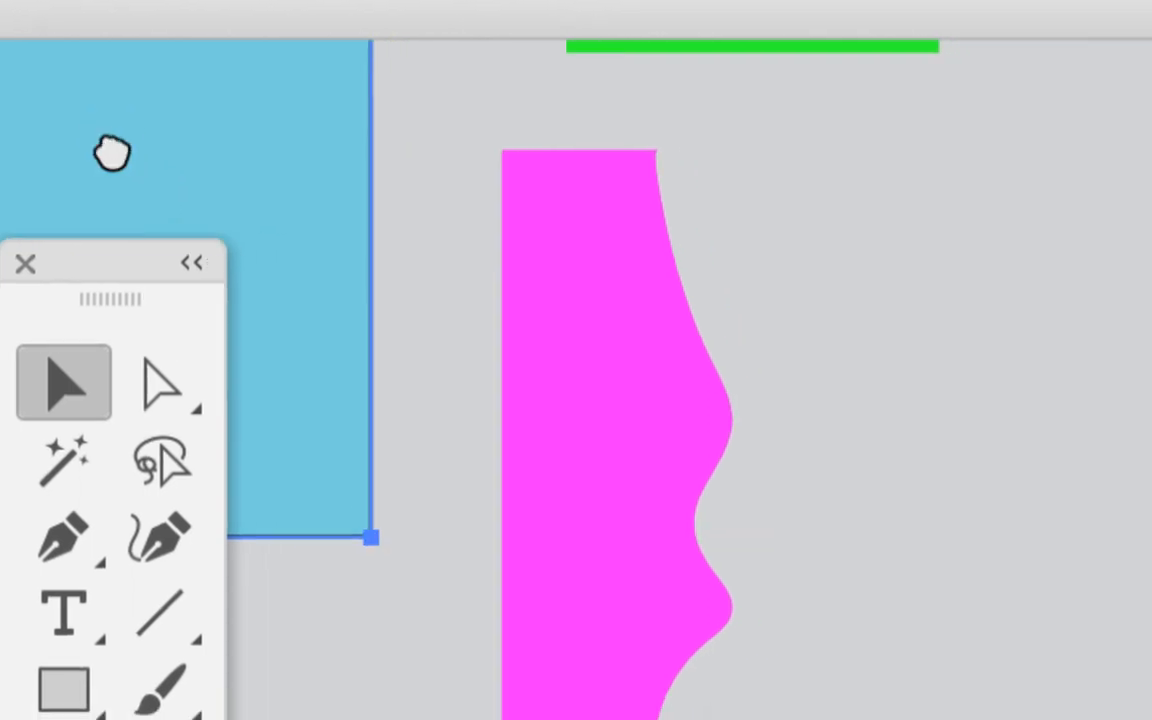
{"action": "left_click_drag", "start_coordinate": [112, 153], "coordinate": [358, 262]}
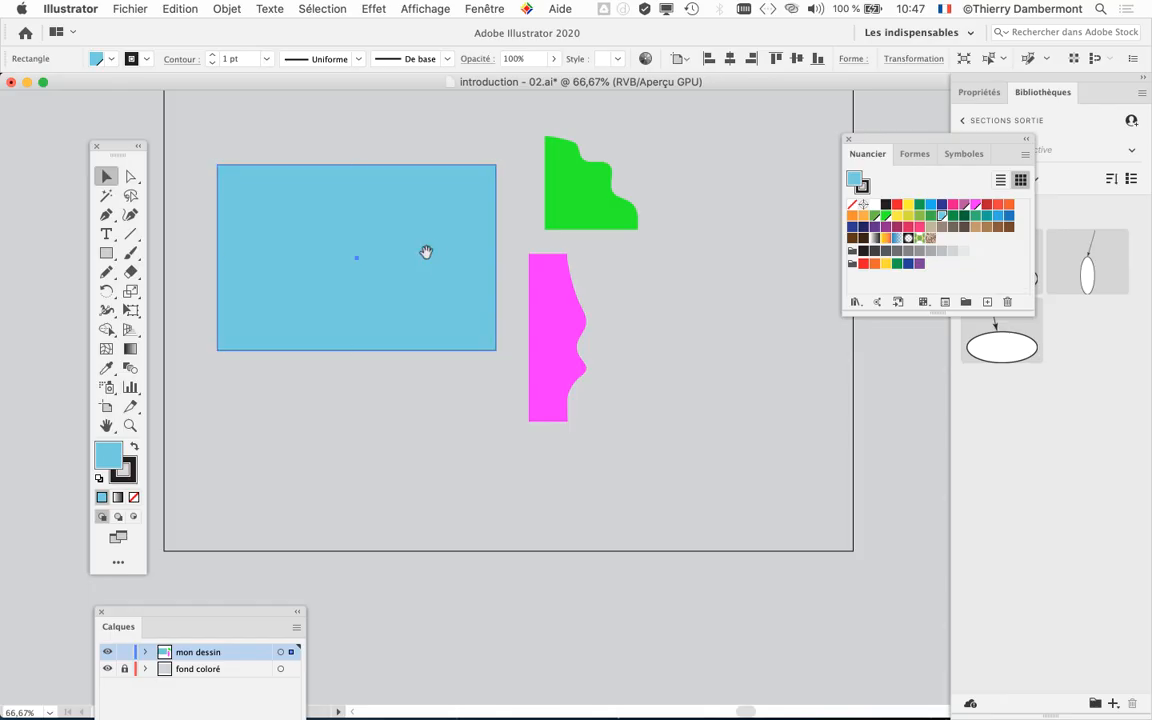
- Redraw the upper part of the blue rectangle's right edge as a wavy contour with the Pencil tool
{"action": "left_click_drag", "start_coordinate": [426, 252], "coordinate": [416, 314]}
{"action": "key", "text": "super+1"}
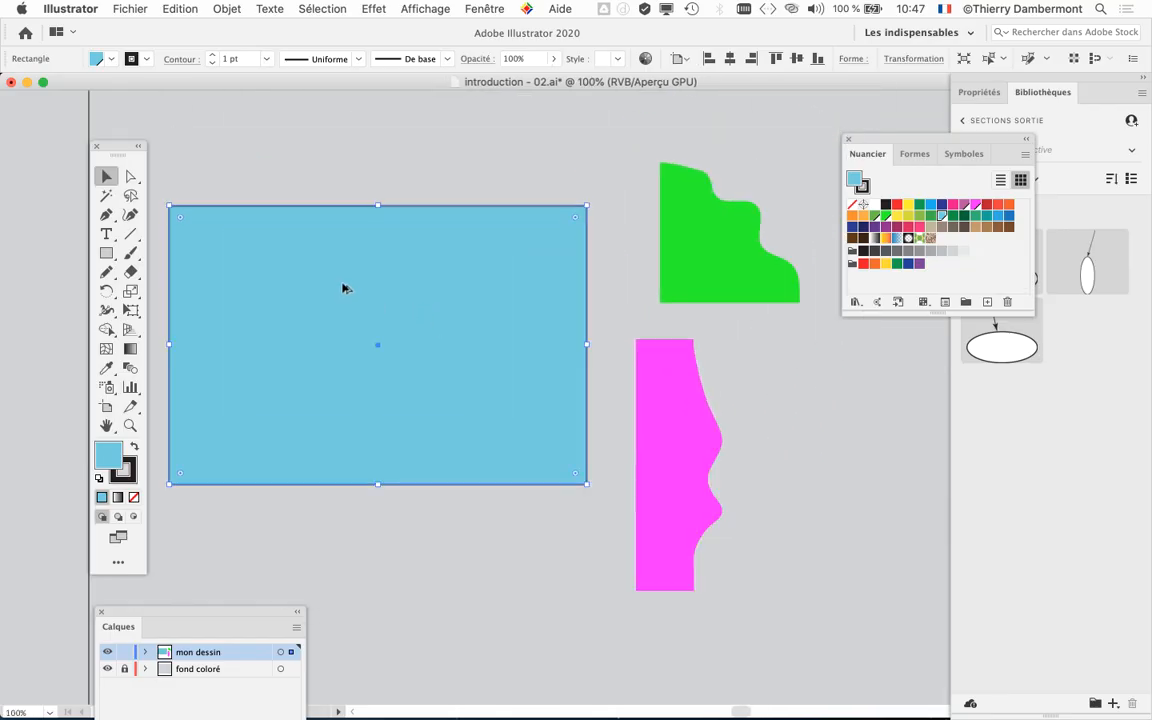
{"action": "key", "text": "super+plus"}
{"action": "left_click_drag", "start_coordinate": [513, 301], "coordinate": [419, 286]}
{"action": "key", "text": "super+0"}
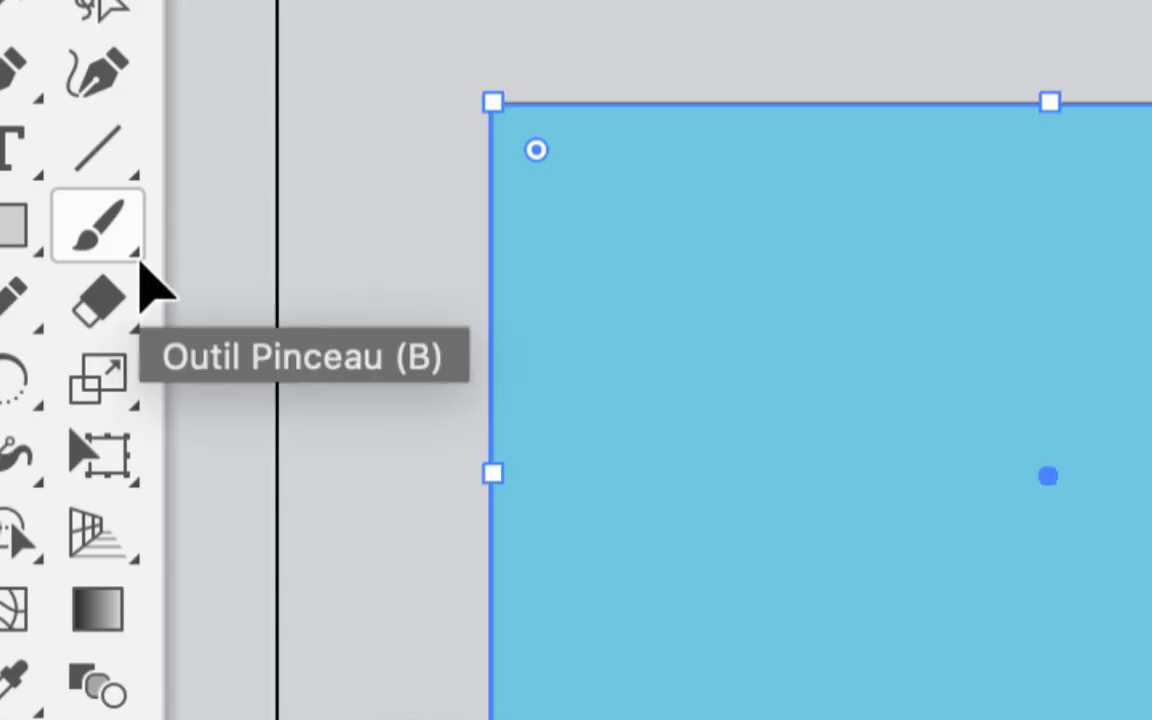
{"action": "left_click", "coordinate": [106, 271]}
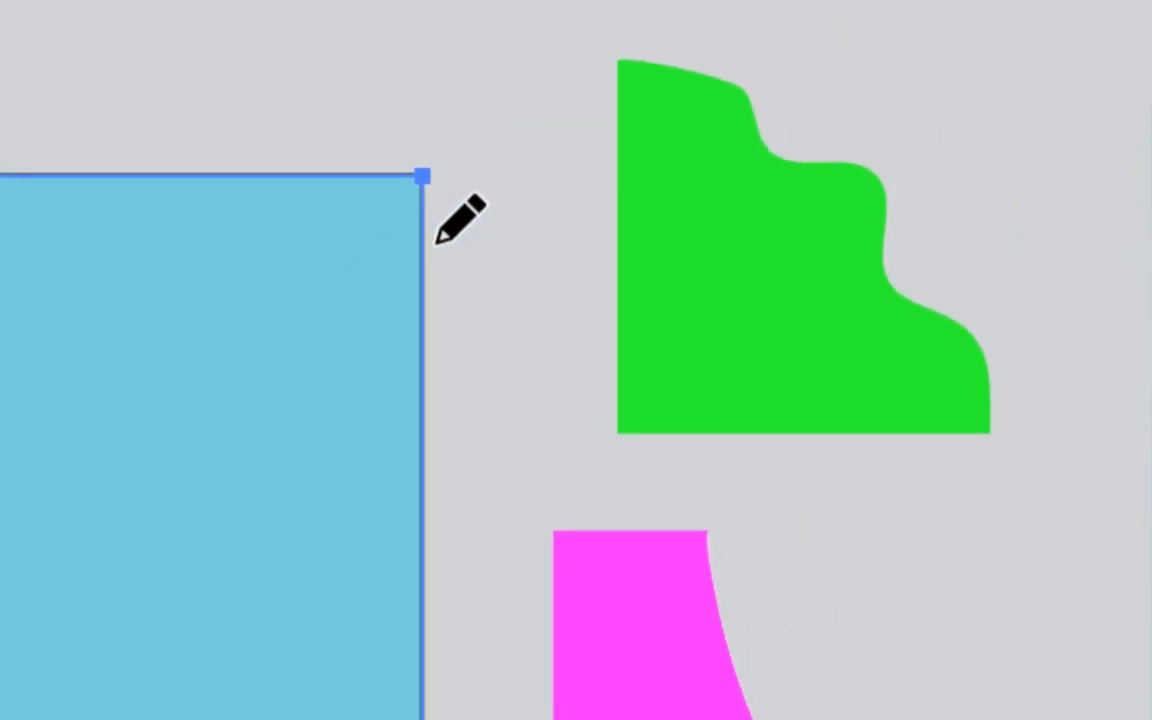
{"action": "mouse_move", "coordinate": [437, 241]}
{"action": "left_mouse_down"}
{"action": "mouse_move", "coordinate": [420, 292]}
{"action": "mouse_move", "coordinate": [430, 356]}
{"action": "left_mouse_up"}
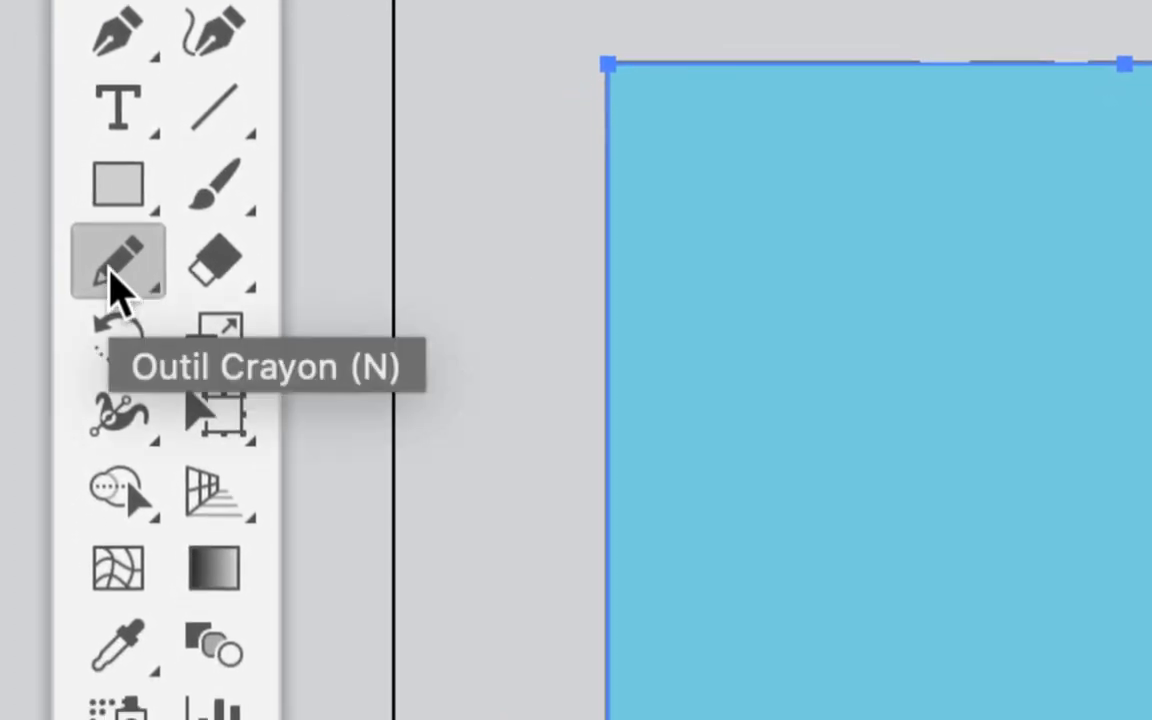
- Check the Pencil tool options without changing them, and redraw the blue shape's upper-left corner as a rounded, slanting contour
{"action": "double_click", "coordinate": [113, 280]}
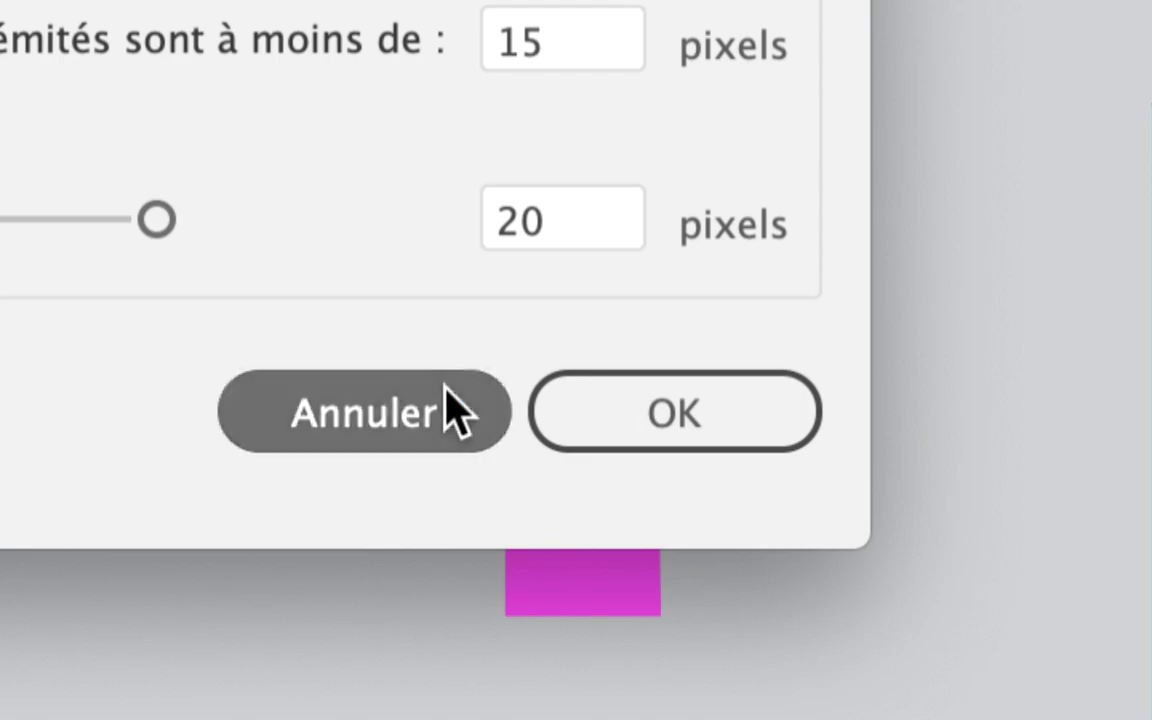
{"action": "left_click", "coordinate": [450, 400]}
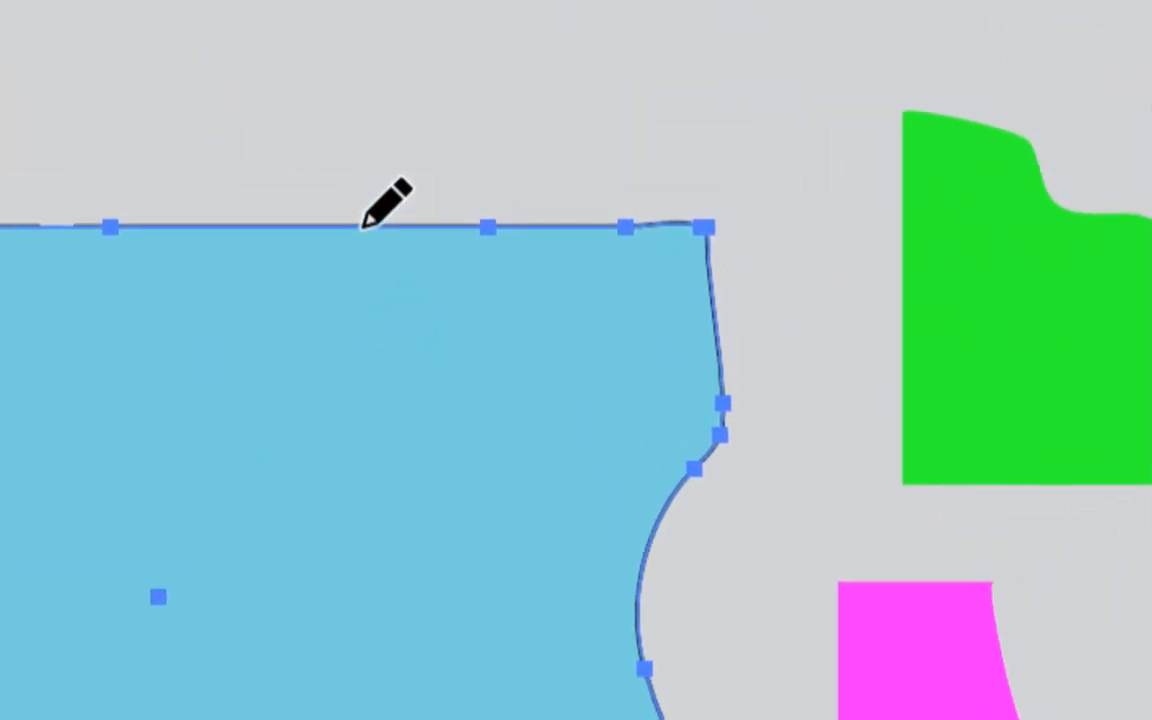
{"action": "mouse_move", "coordinate": [362, 228]}
{"action": "left_mouse_down"}
{"action": "mouse_move", "coordinate": [262, 267]}
{"action": "mouse_move", "coordinate": [224, 301]}
{"action": "mouse_move", "coordinate": [211, 334]}
{"action": "mouse_move", "coordinate": [208, 298]}
{"action": "left_mouse_up"}
{"action": "key", "text": "v"}
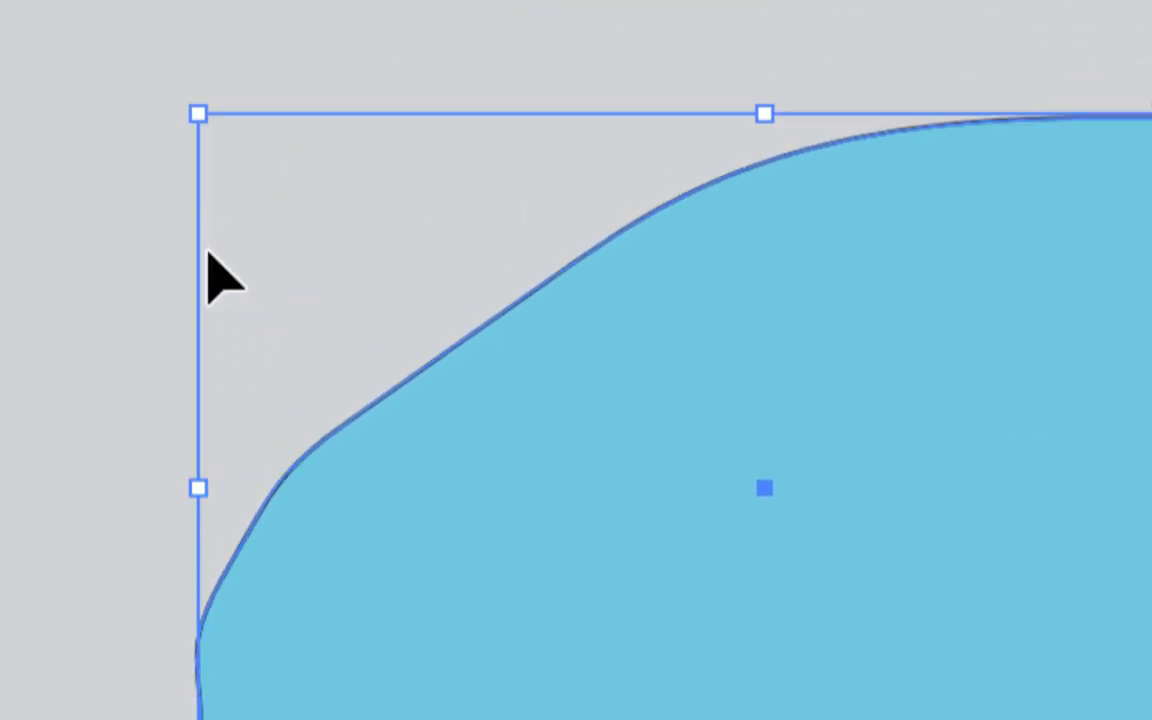